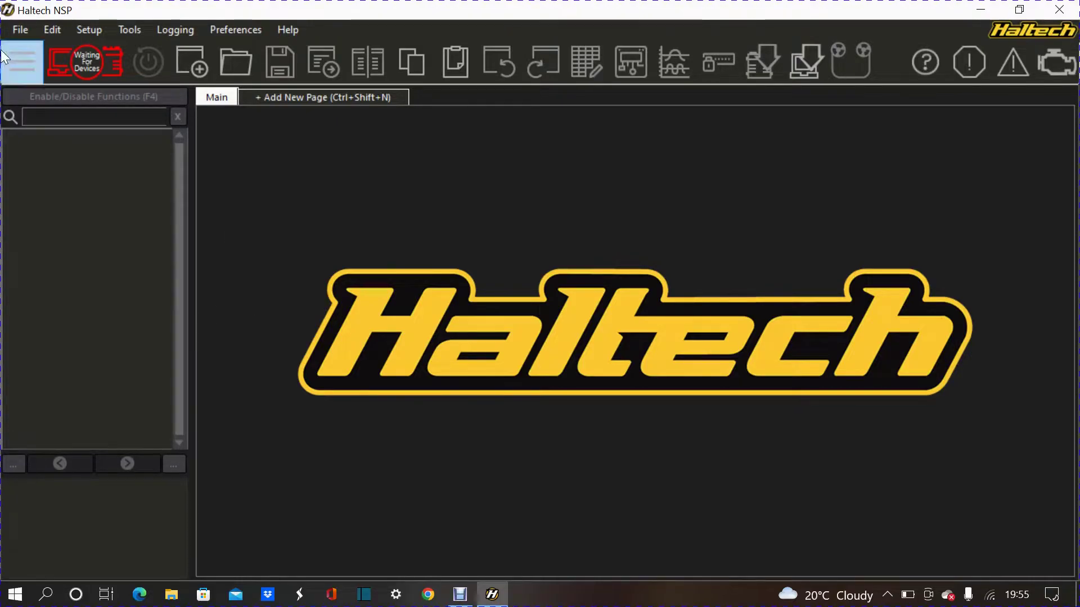
# Start a new map from the File menu and choose the Elite 1500 ECU product
pyautogui.click(21, 34)
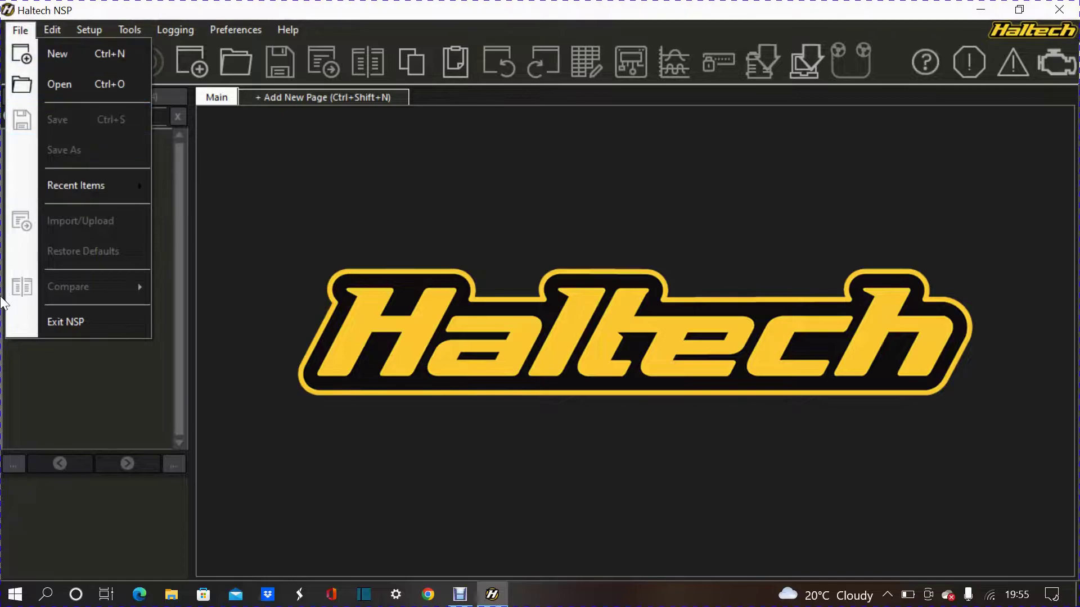
pyautogui.click(82, 60)
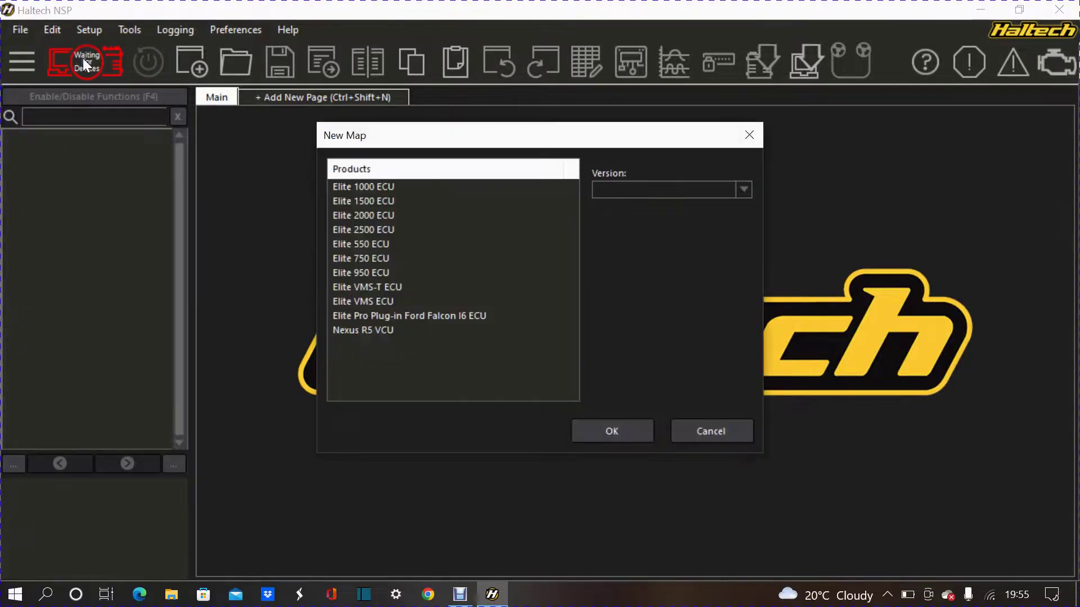
pyautogui.click(378, 202)
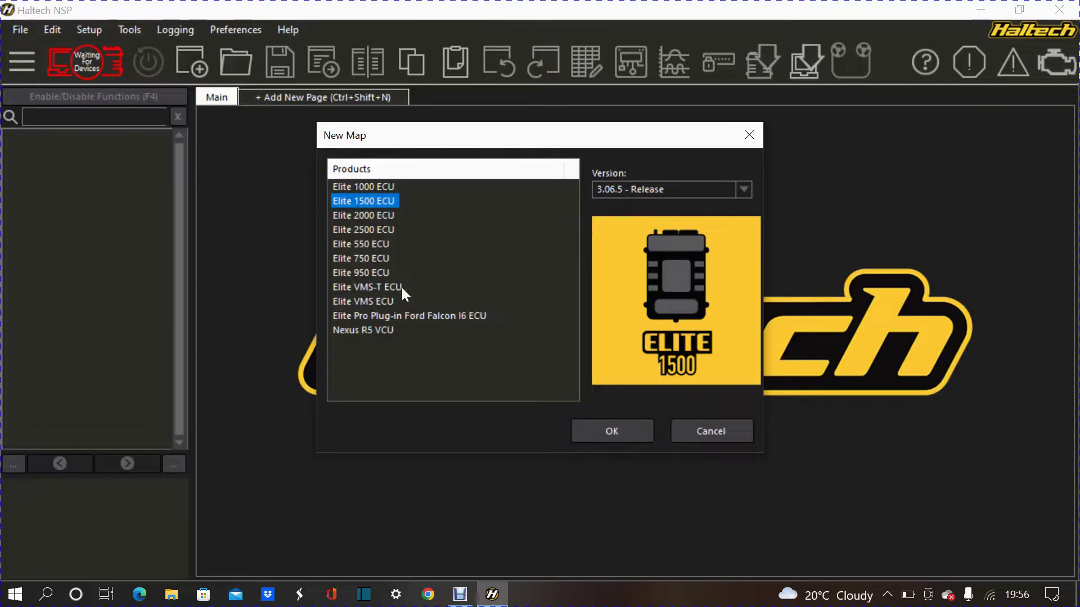
# Create the default Elite 1500 map, keep Piston 4 Stroke, and expand Engine Configuration
pyautogui.click(591, 425)
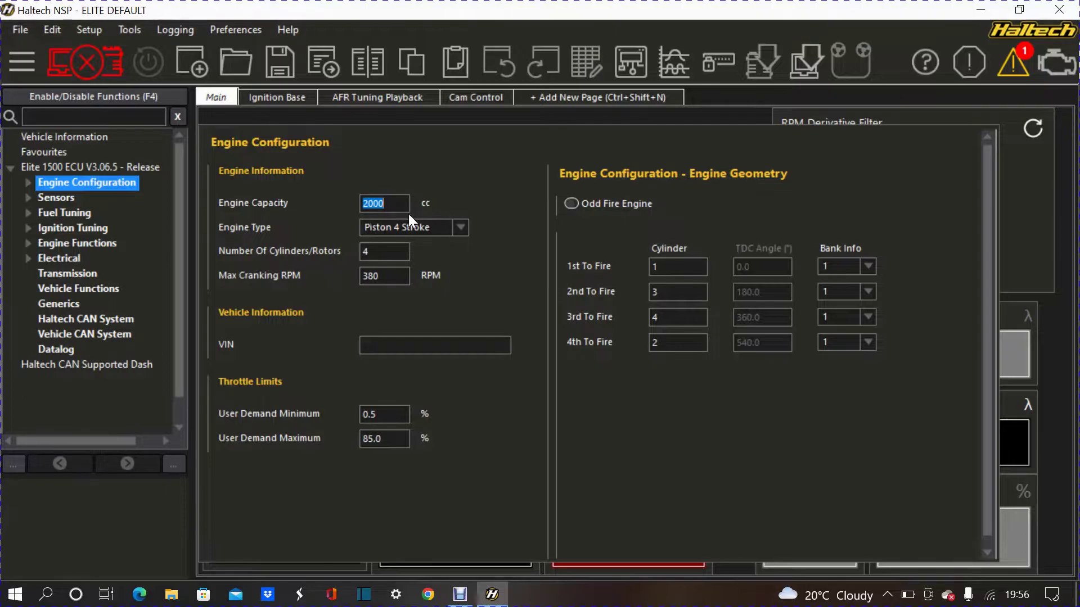
pyautogui.click(427, 228)
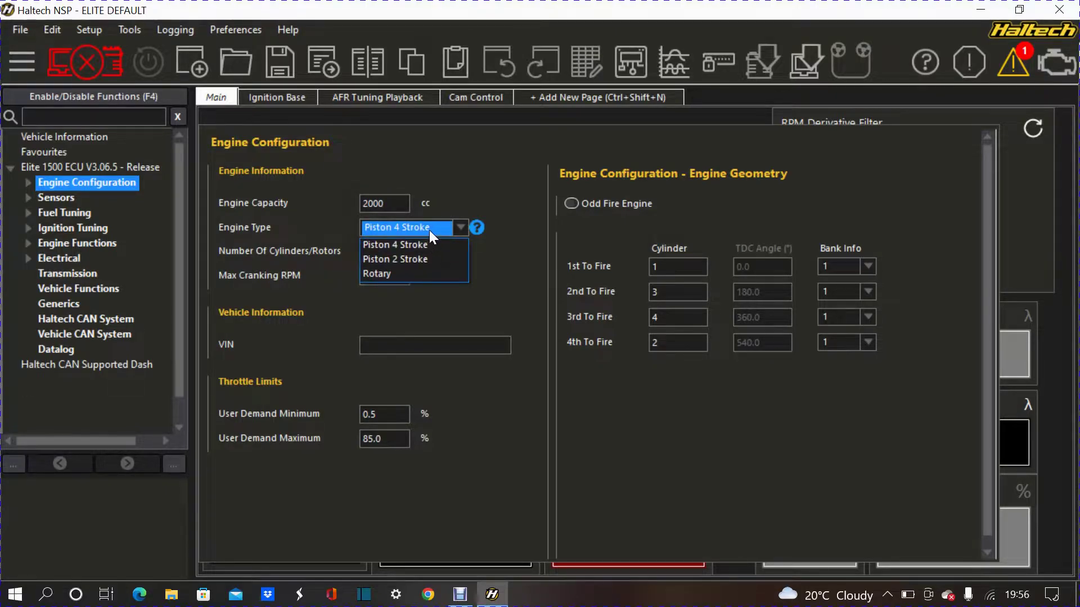
pyautogui.click(430, 229)
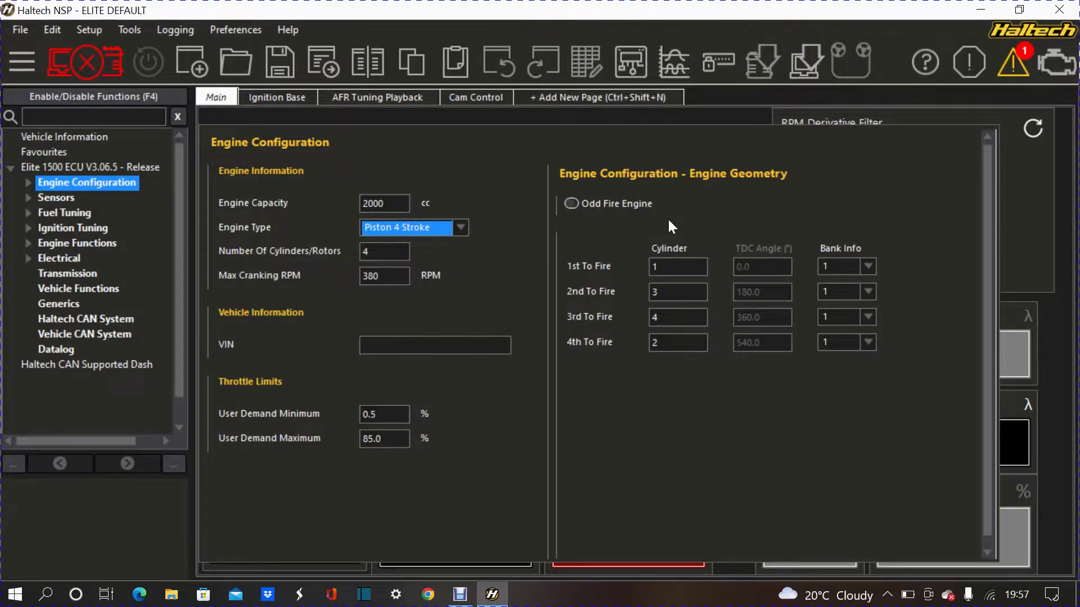
pyautogui.click(28, 182)
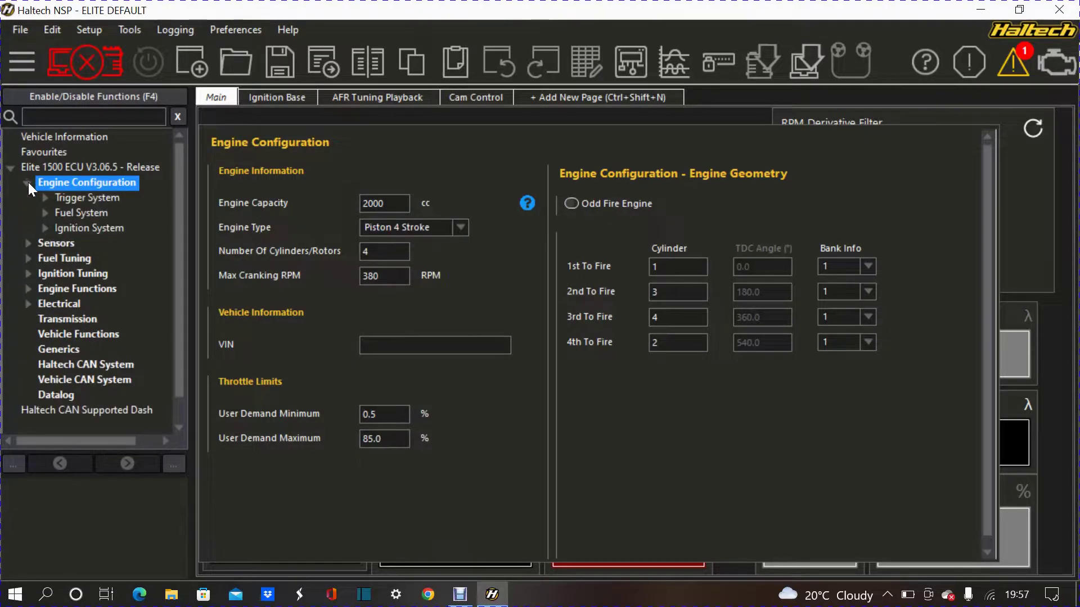
# On the Trigger System page, choose Honda - K20A EP3 from the Trigger Type list
pyautogui.click(61, 196)
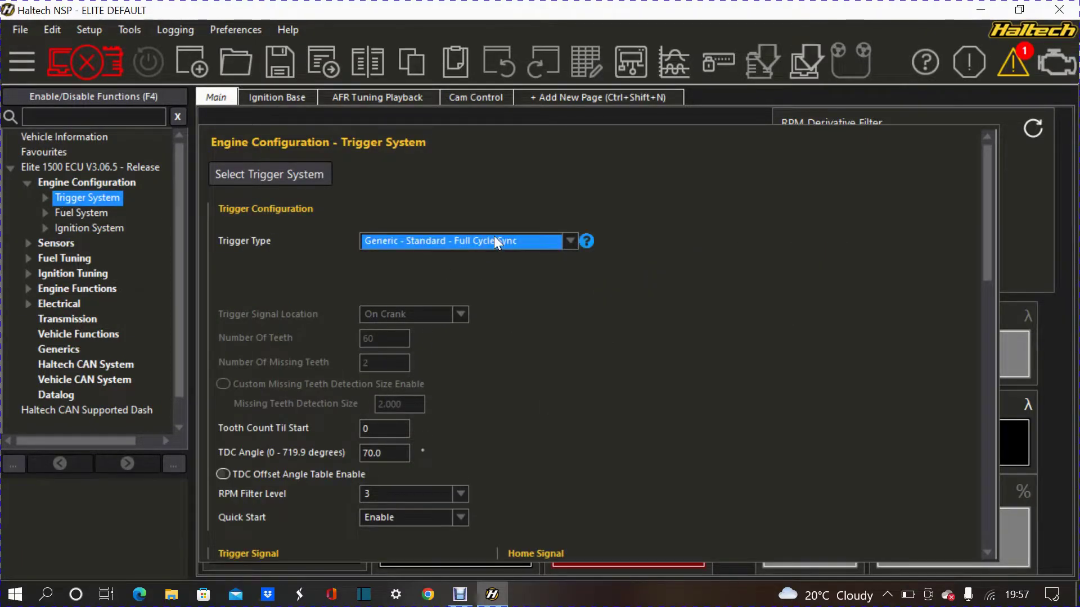
pyautogui.click(496, 239)
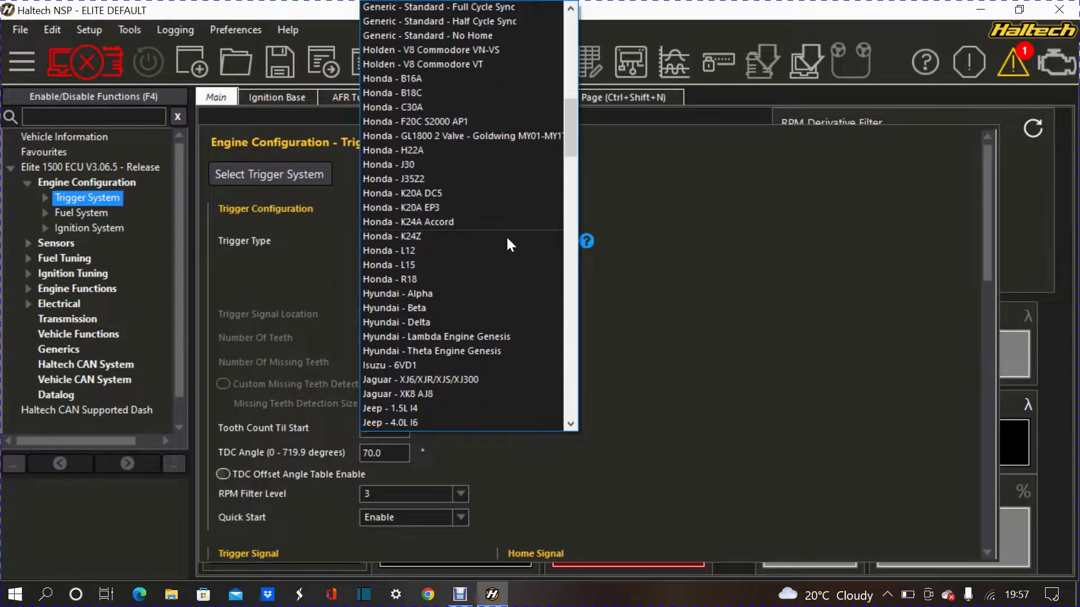
pyautogui.click(621, 288)
pyautogui.click(539, 241)
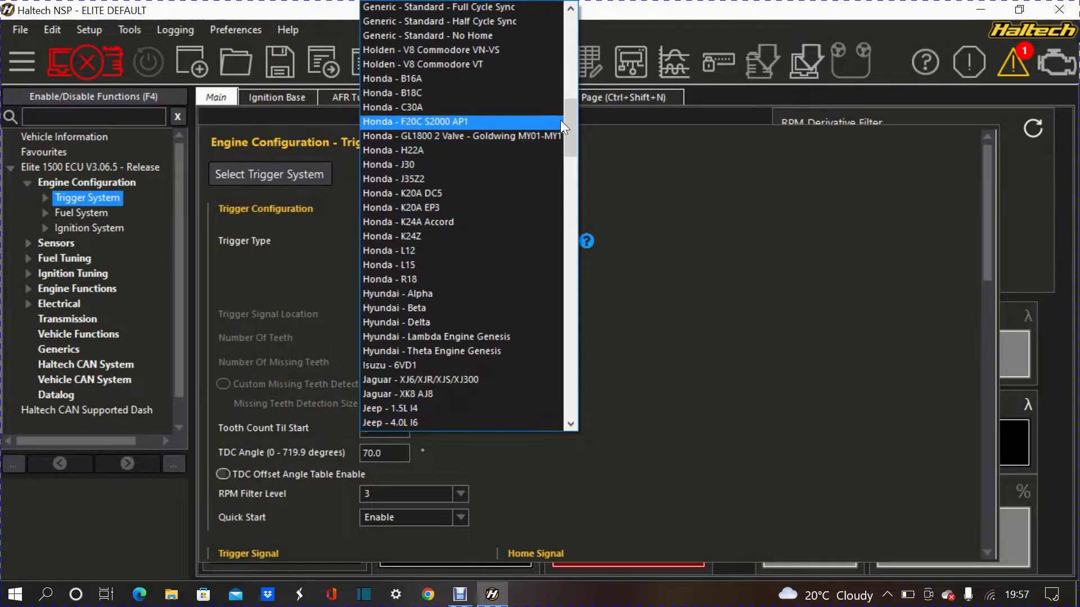
pyautogui.moveTo(568, 127)
pyautogui.mouseDown()
pyautogui.moveTo(557, 205)
pyautogui.moveTo(549, 127)
pyautogui.mouseUp()
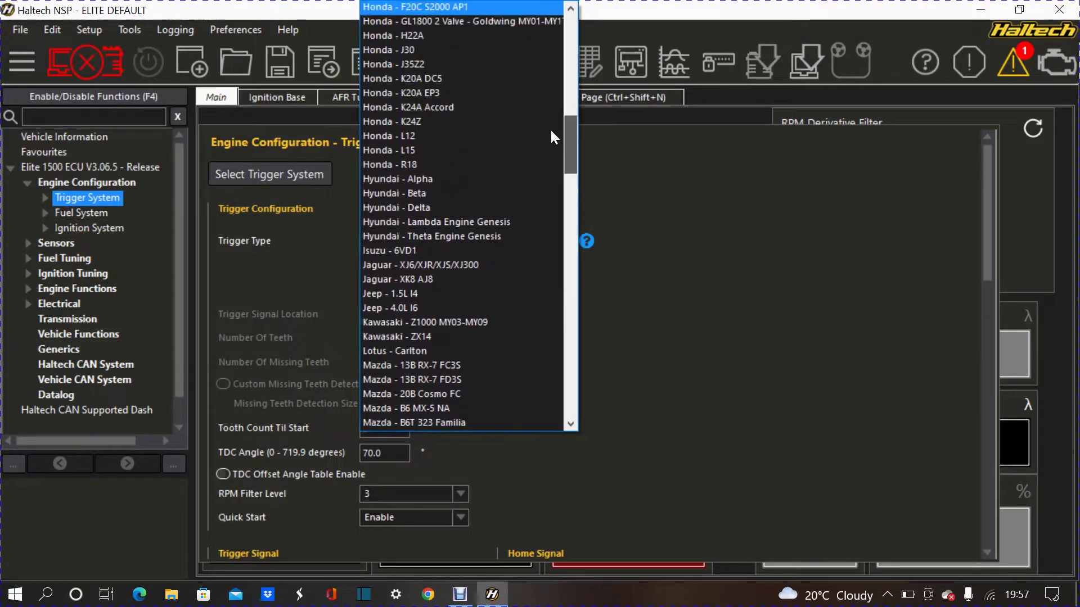
pyautogui.click(405, 93)
pyautogui.scroll(-5, 449, 246)
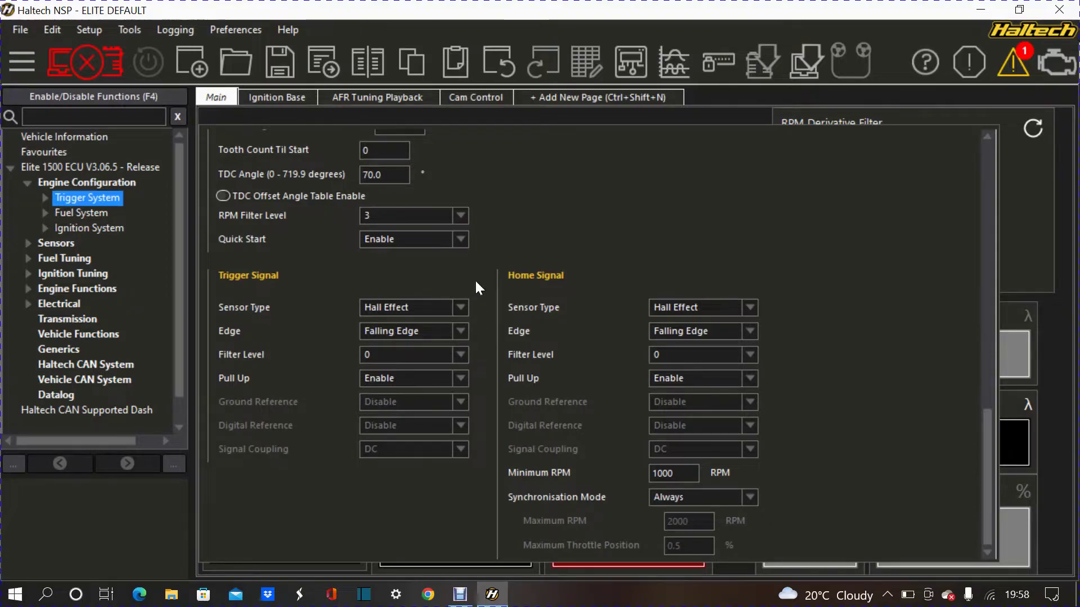
pyautogui.scroll(5, 514, 328)
pyautogui.scroll(-3, 508, 346)
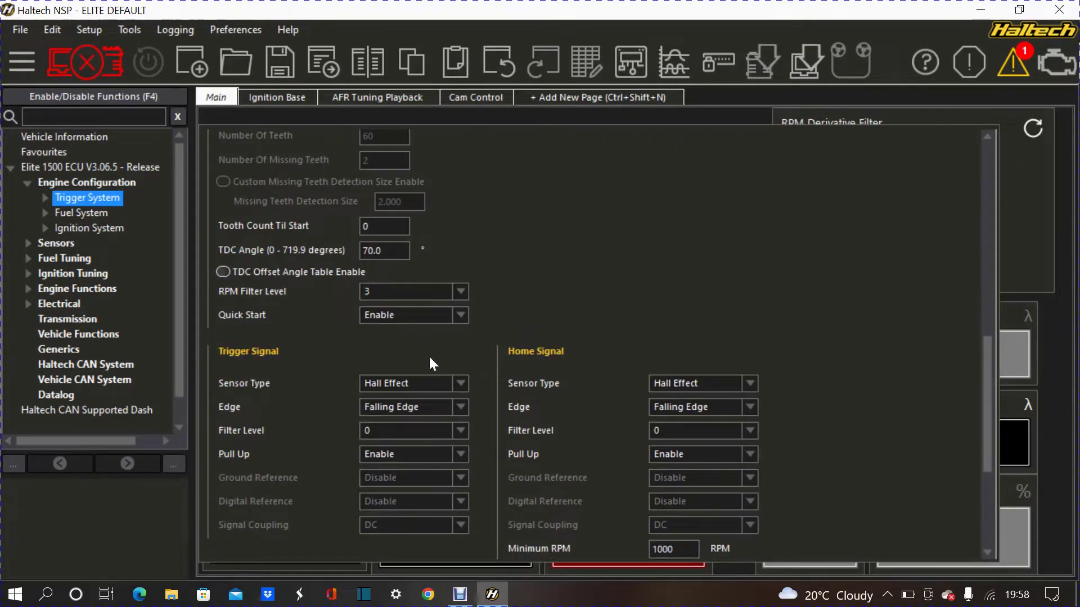
pyautogui.scroll(-3, 499, 269)
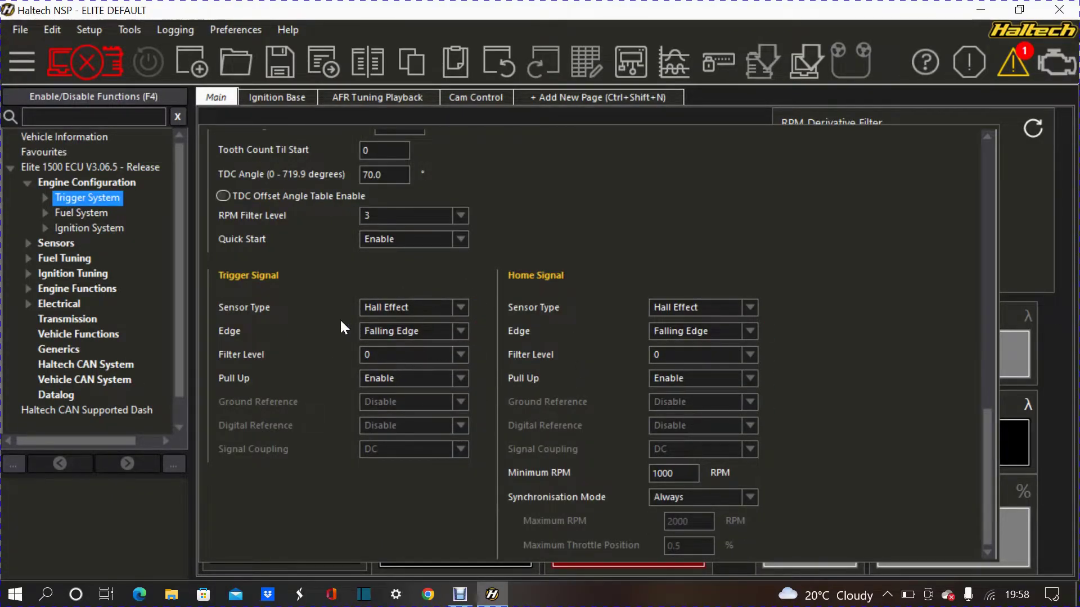
pyautogui.click(417, 311)
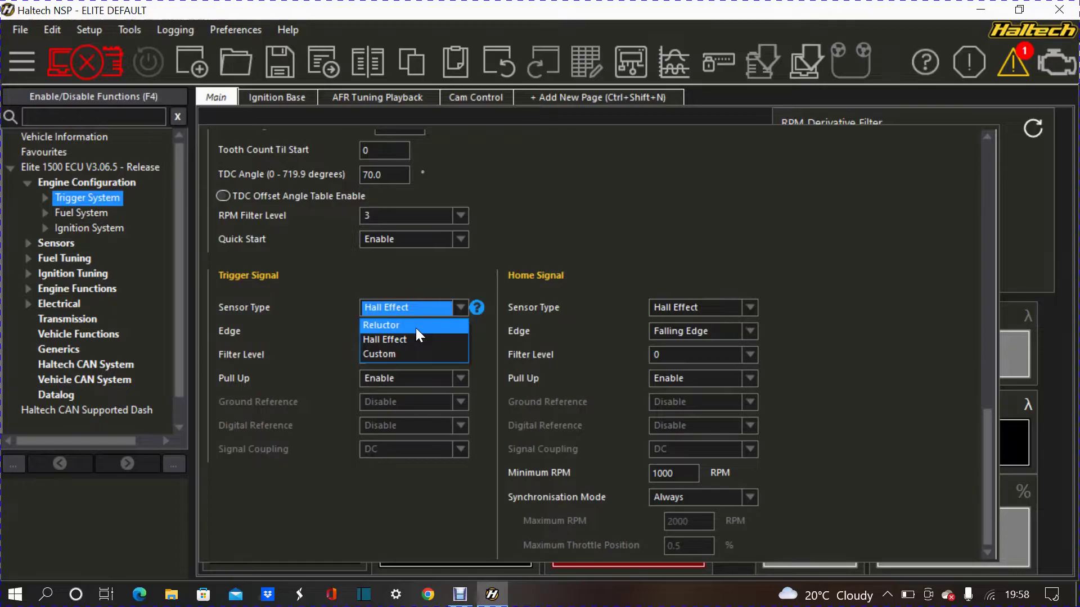
pyautogui.click(417, 340)
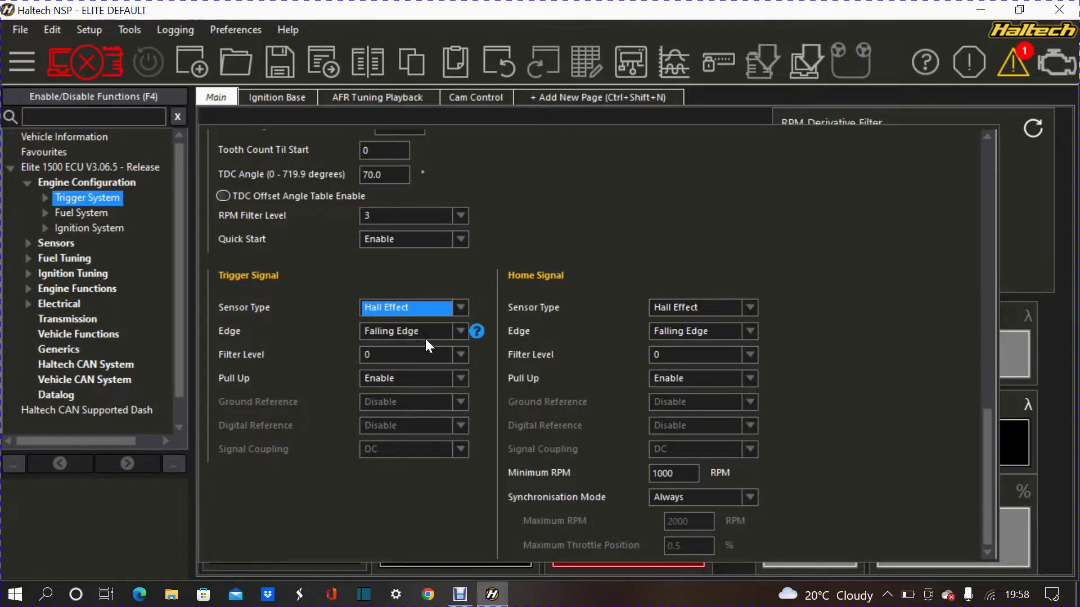
pyautogui.click(438, 335)
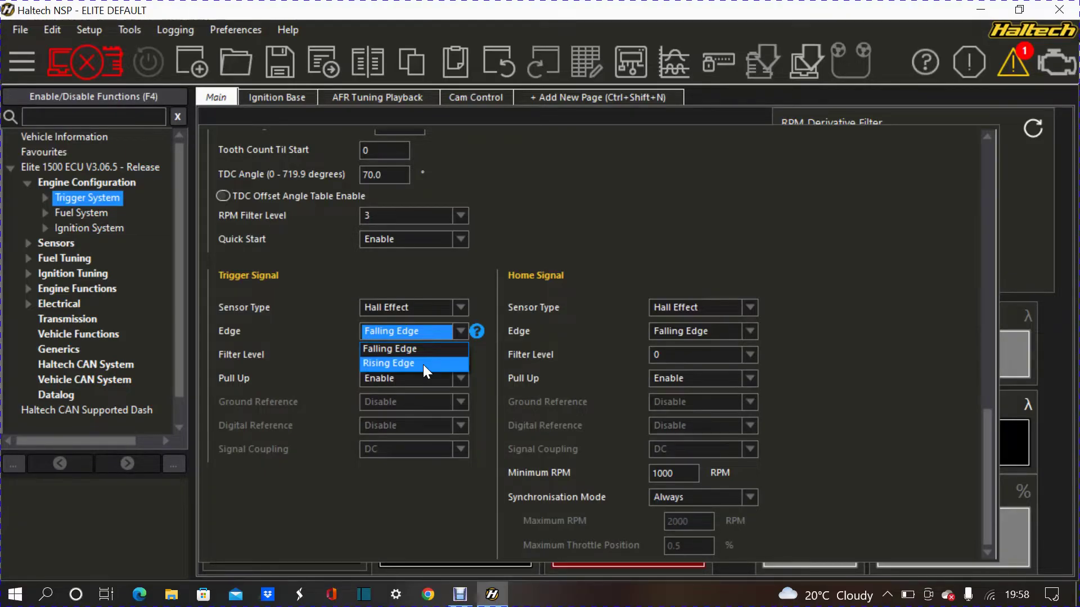
pyautogui.click(461, 282)
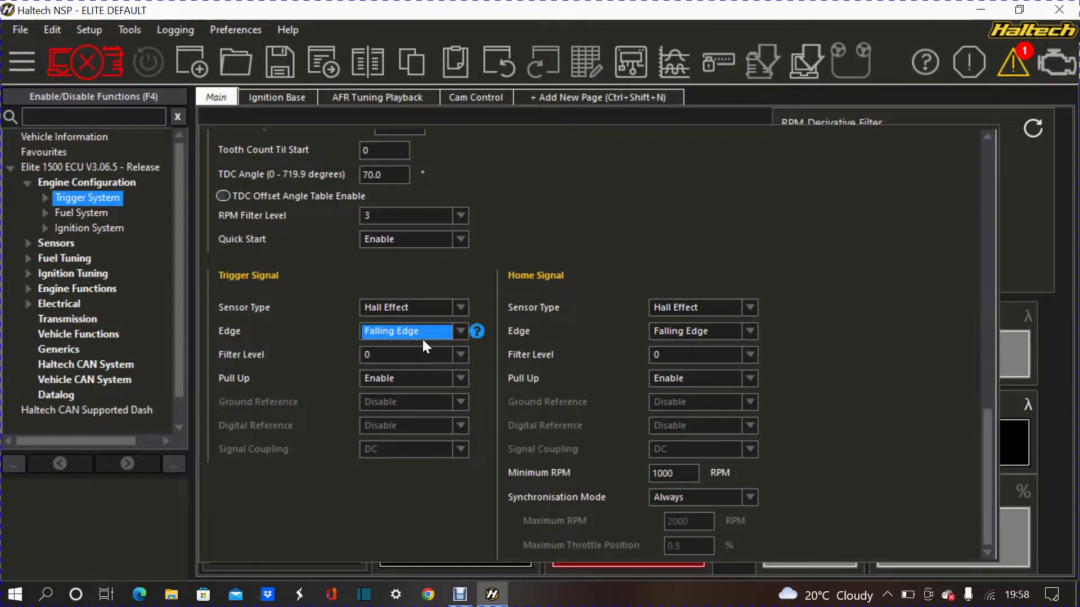
pyautogui.scroll(5, 458, 214)
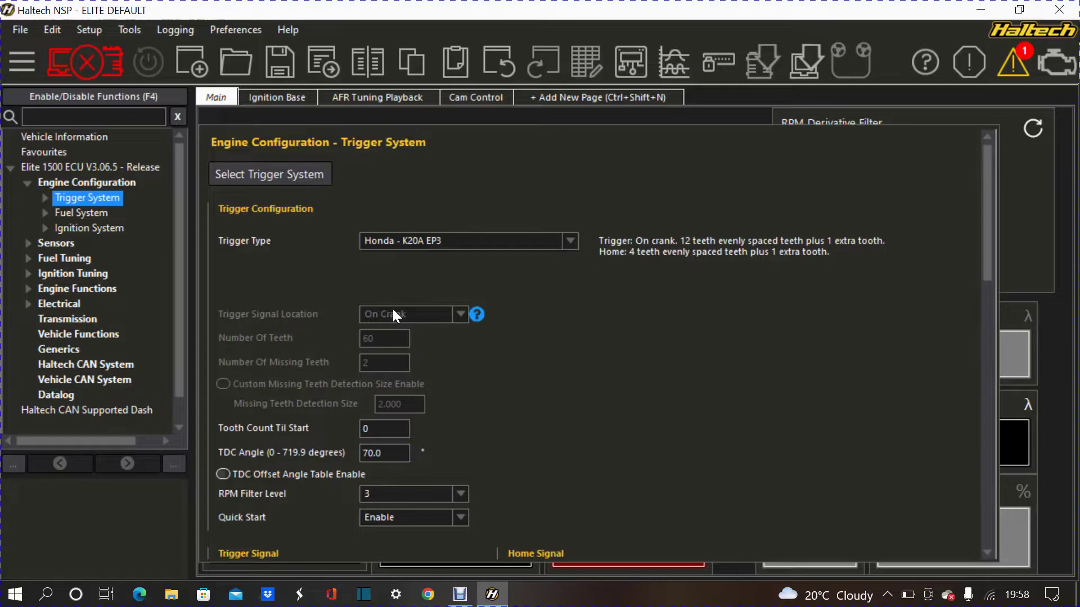
# Start a map import and discard the unsaved changes to the current map
pyautogui.click(18, 36)
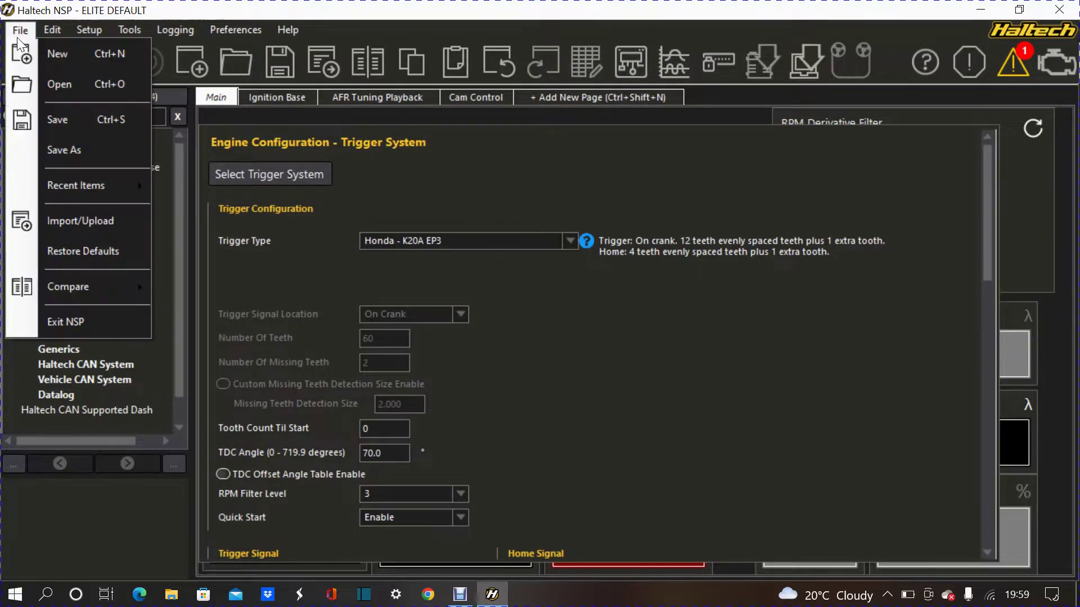
pyautogui.click(63, 224)
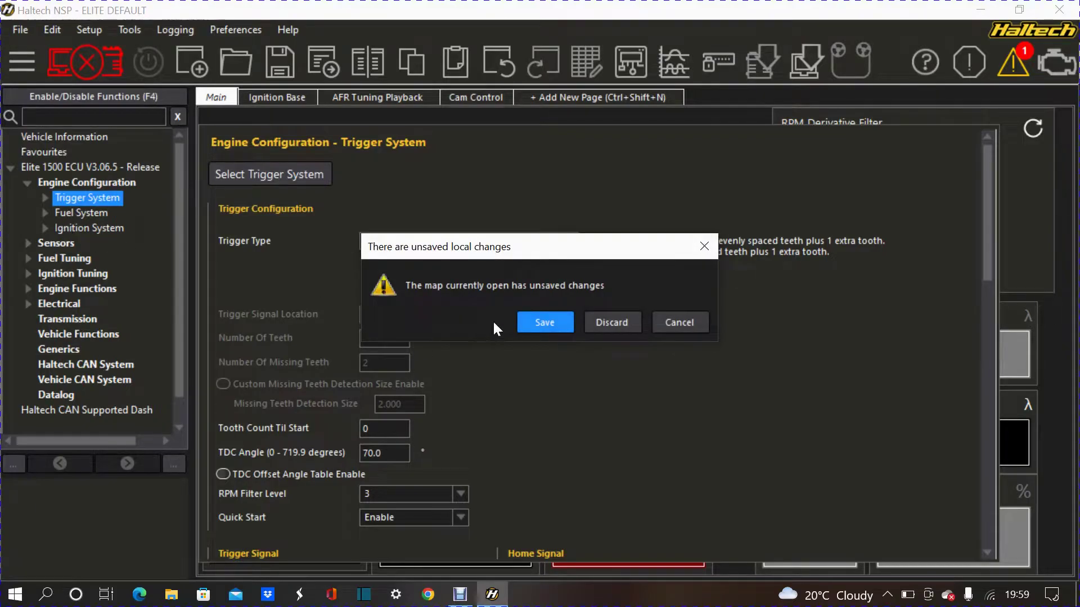
pyautogui.click(611, 323)
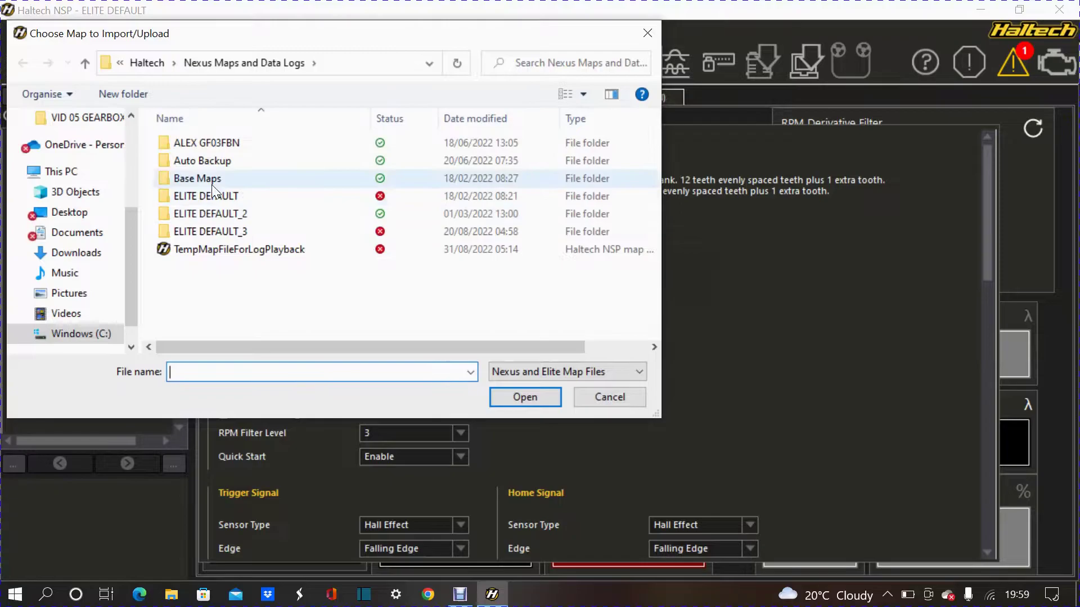
# Browse Base Maps > Honda > EP3 and open the E1500 Honda EP3 K20A map file
pyautogui.doubleClick(212, 182)
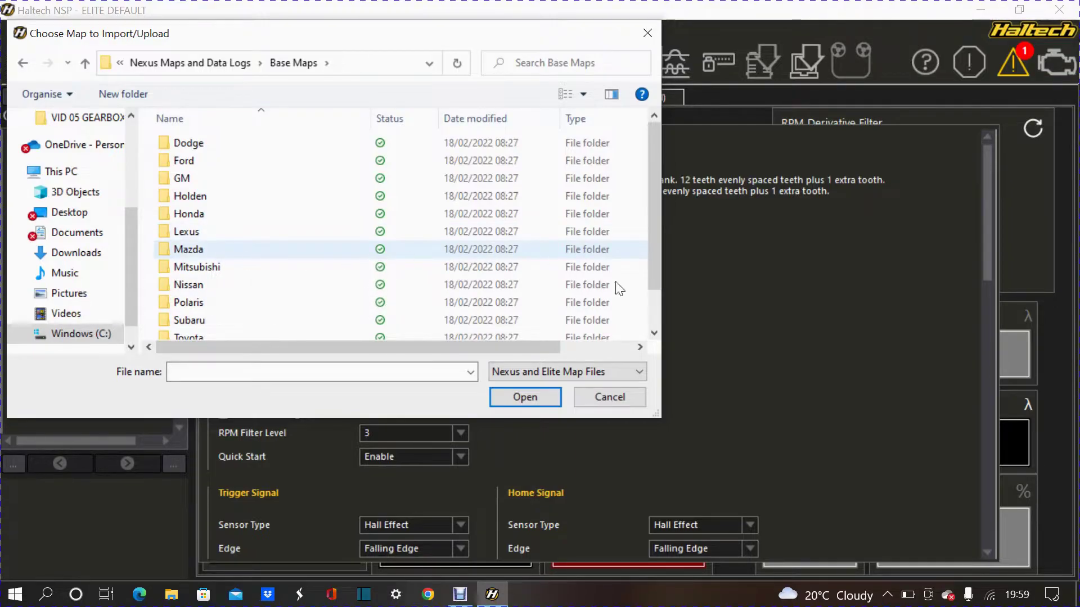
pyautogui.moveTo(652, 237); pyautogui.dragTo(645, 273)
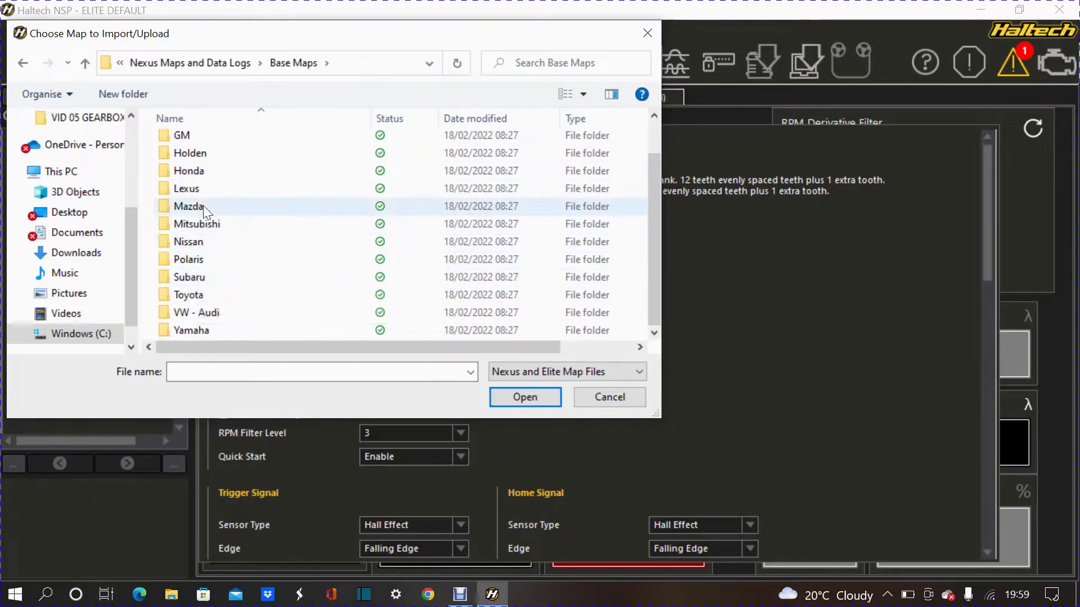
pyautogui.doubleClick(201, 171)
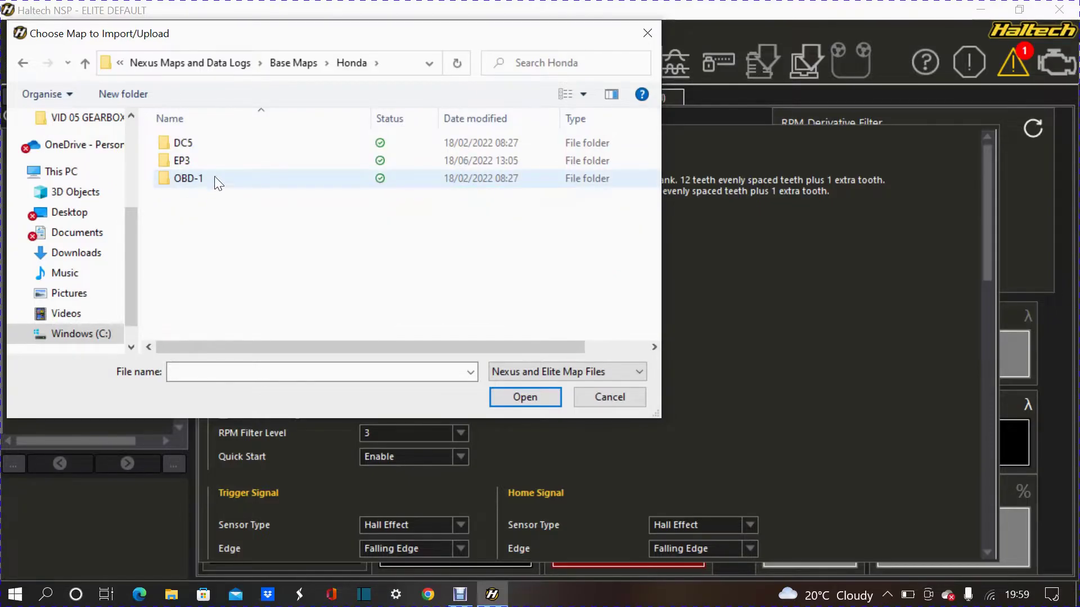
pyautogui.click(215, 161)
pyautogui.doubleClick(215, 161)
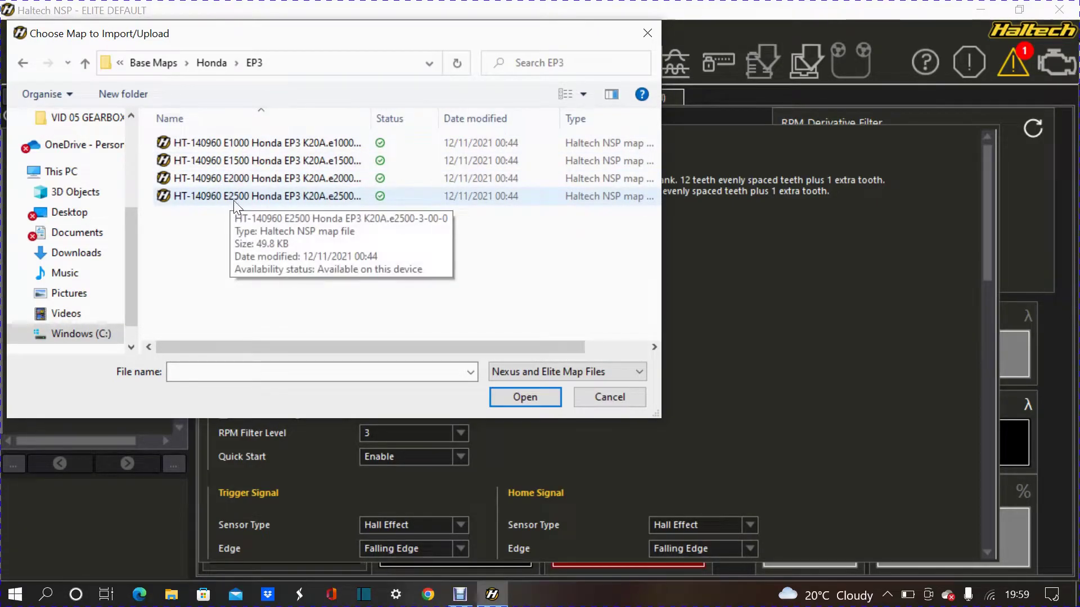
pyautogui.click(258, 161)
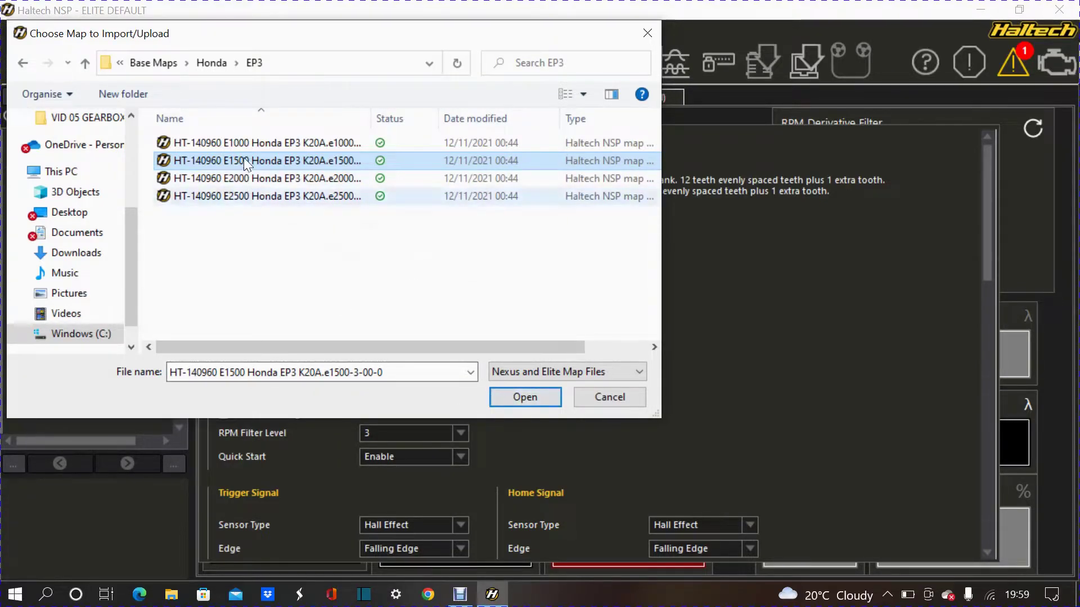
pyautogui.click(502, 399)
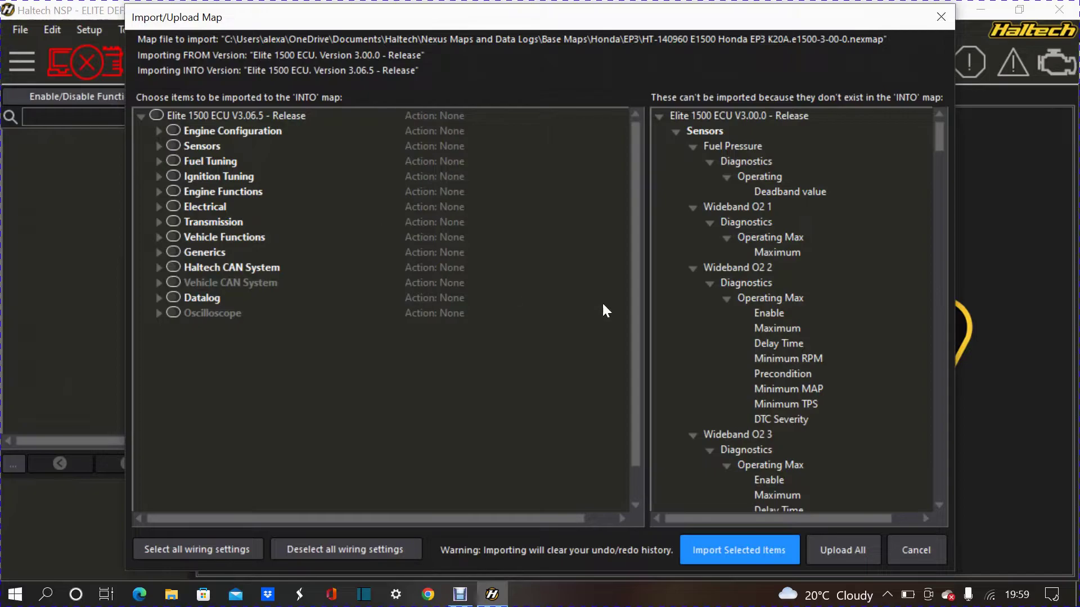
# Choose Upload All to import every setting from the EP3 K20A base map
pyautogui.click(856, 551)
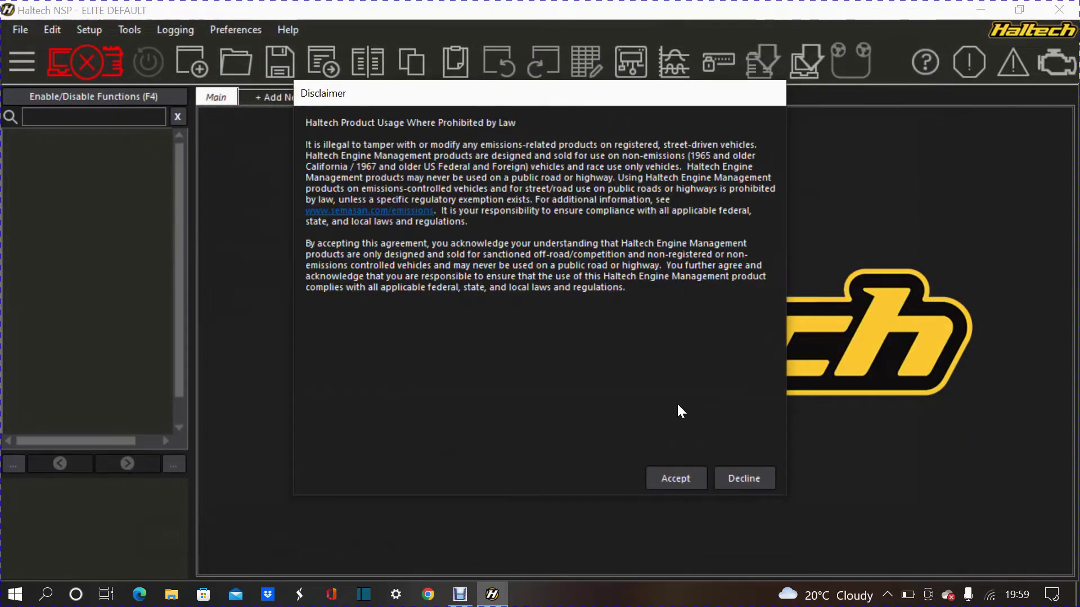
# Accept the usage disclaimer and change the trigger type to Honda - K20A EP3
pyautogui.click(681, 476)
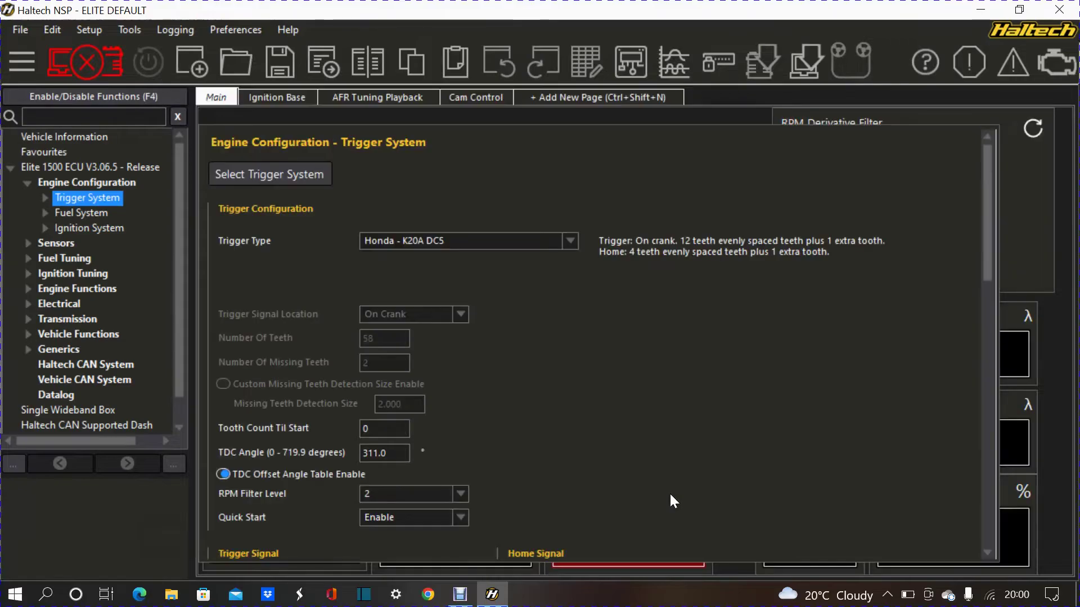
pyautogui.click(448, 245)
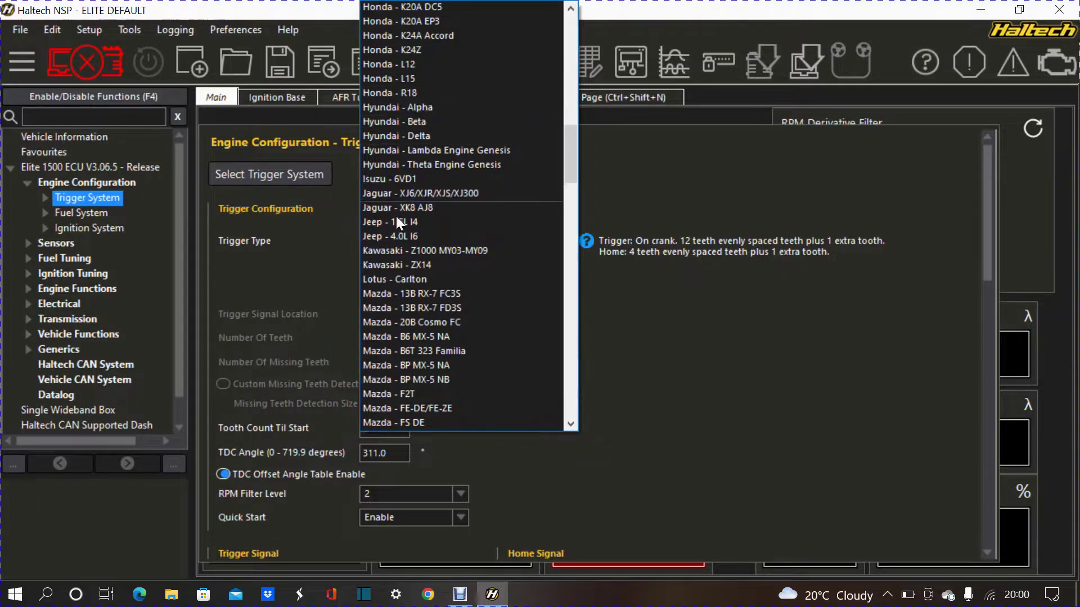
pyautogui.click(429, 22)
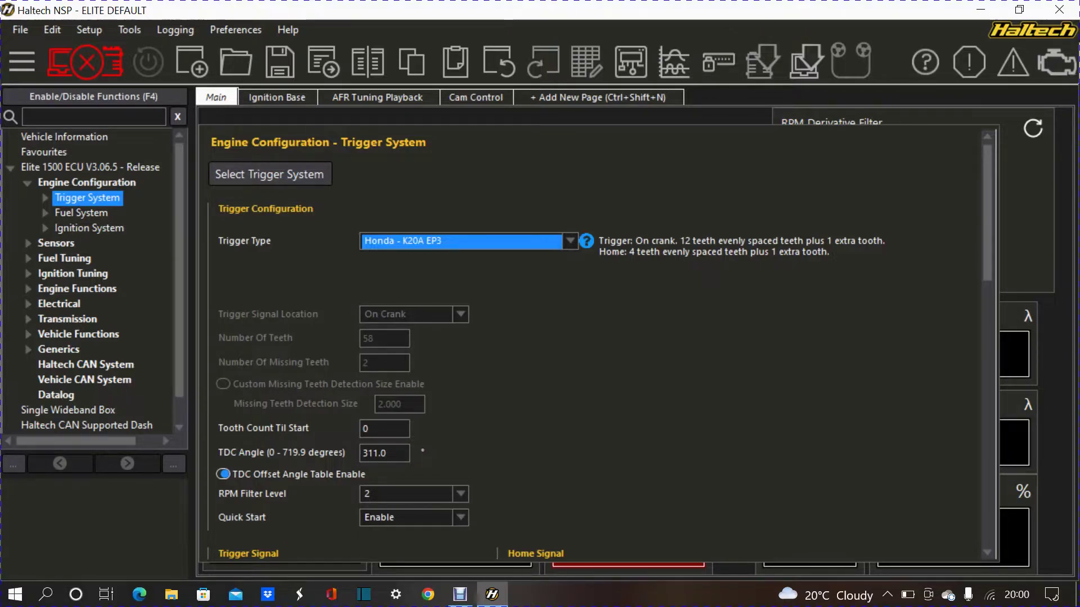
pyautogui.click(630, 251)
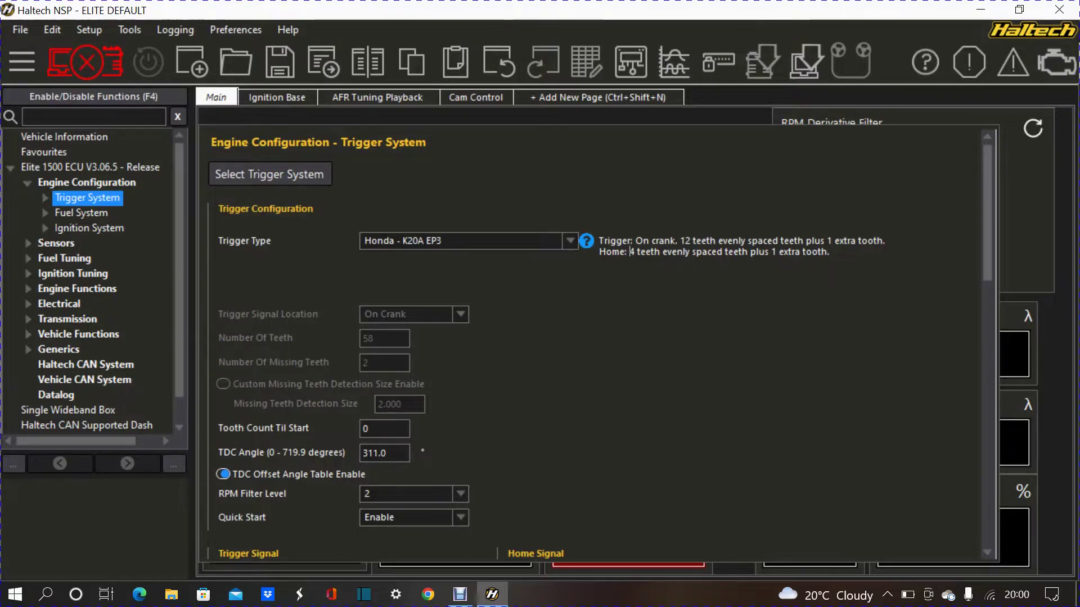
pyautogui.scroll(-5, 625, 347)
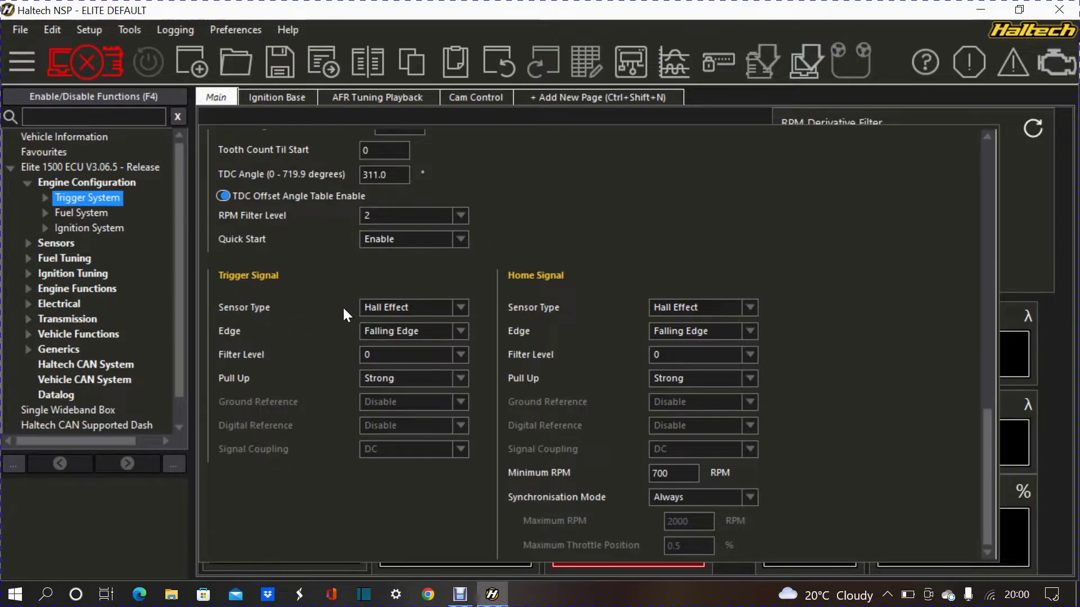
pyautogui.click(414, 330)
pyautogui.click(413, 331)
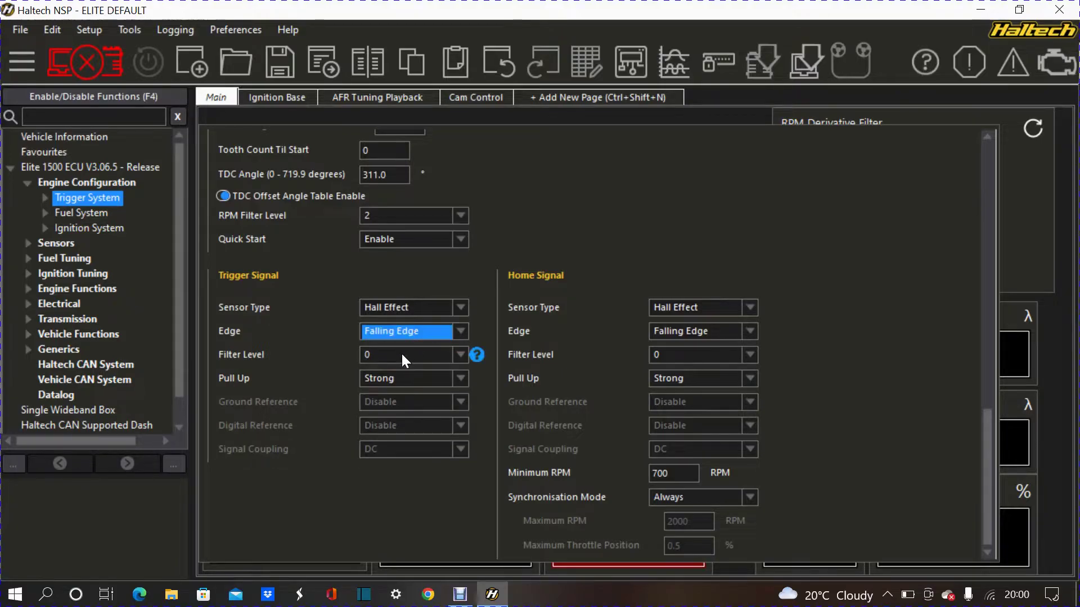
pyautogui.click(401, 352)
pyautogui.click(401, 354)
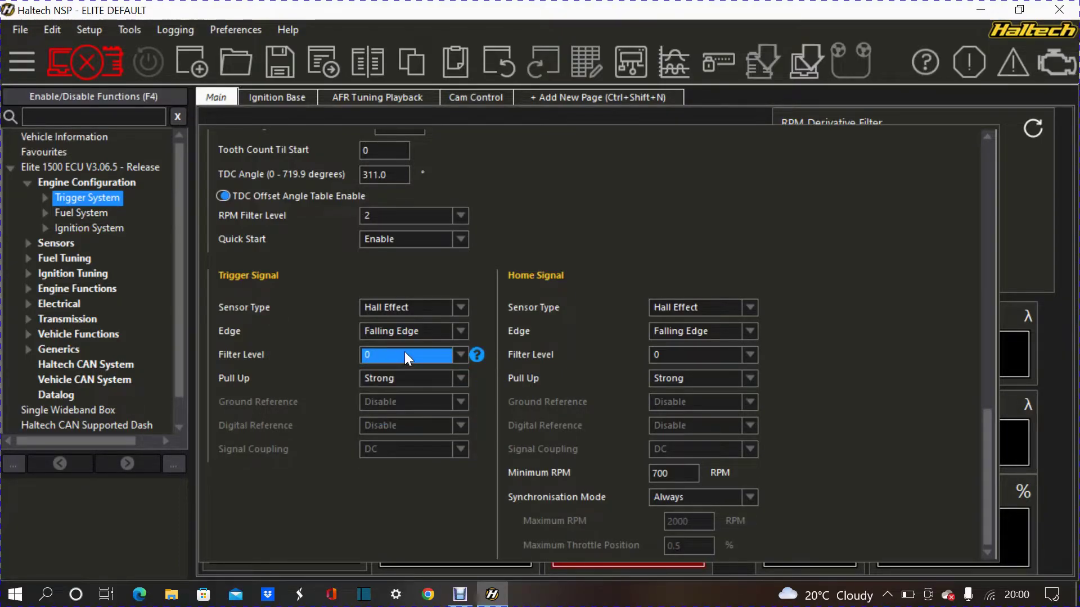
pyautogui.click(402, 380)
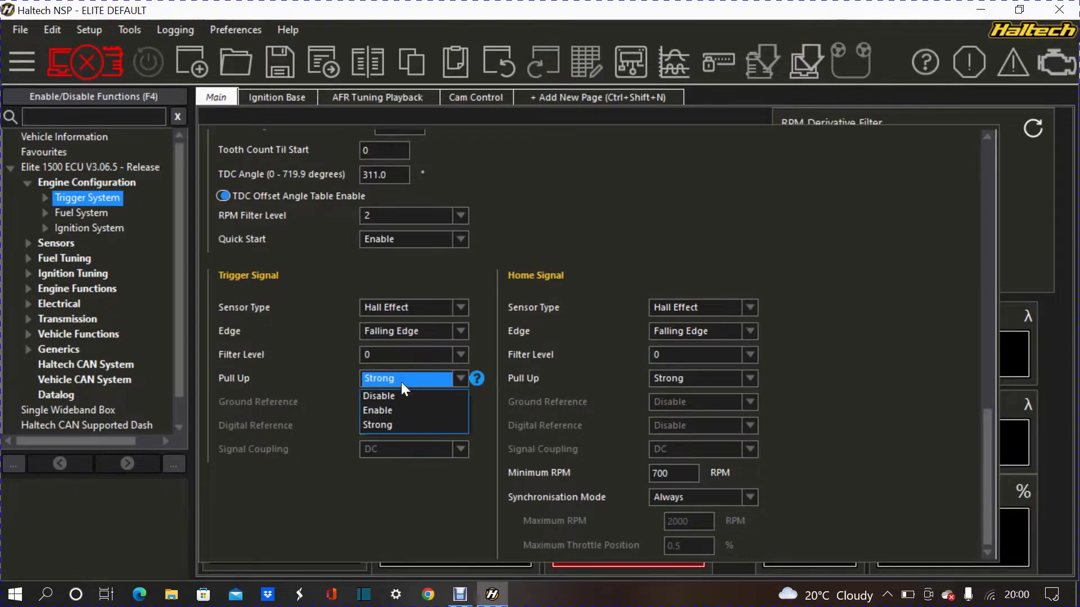
pyautogui.click(401, 383)
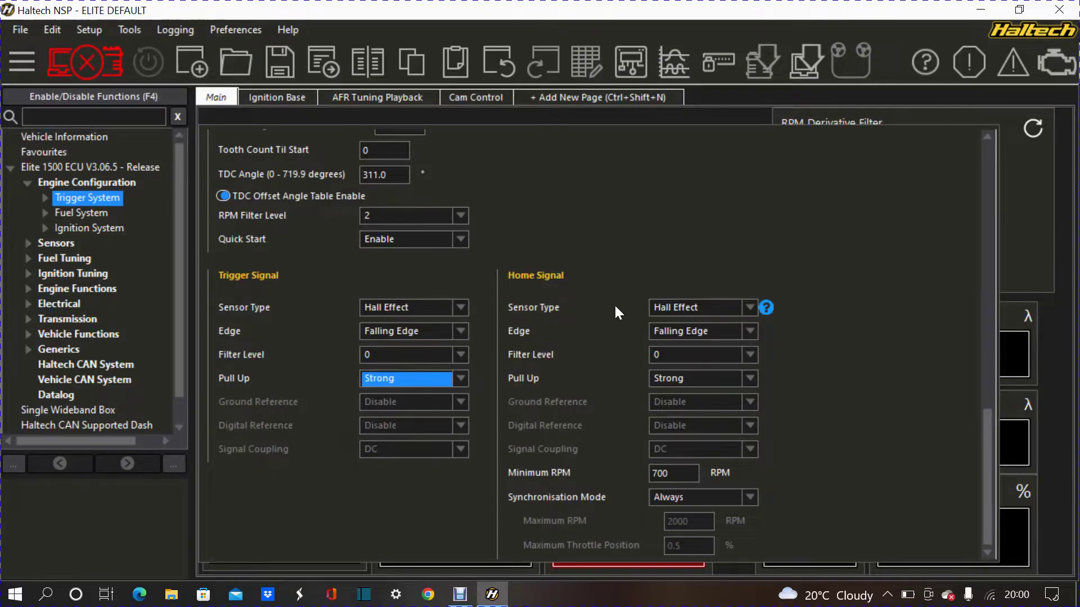
pyautogui.scroll(5, 531, 324)
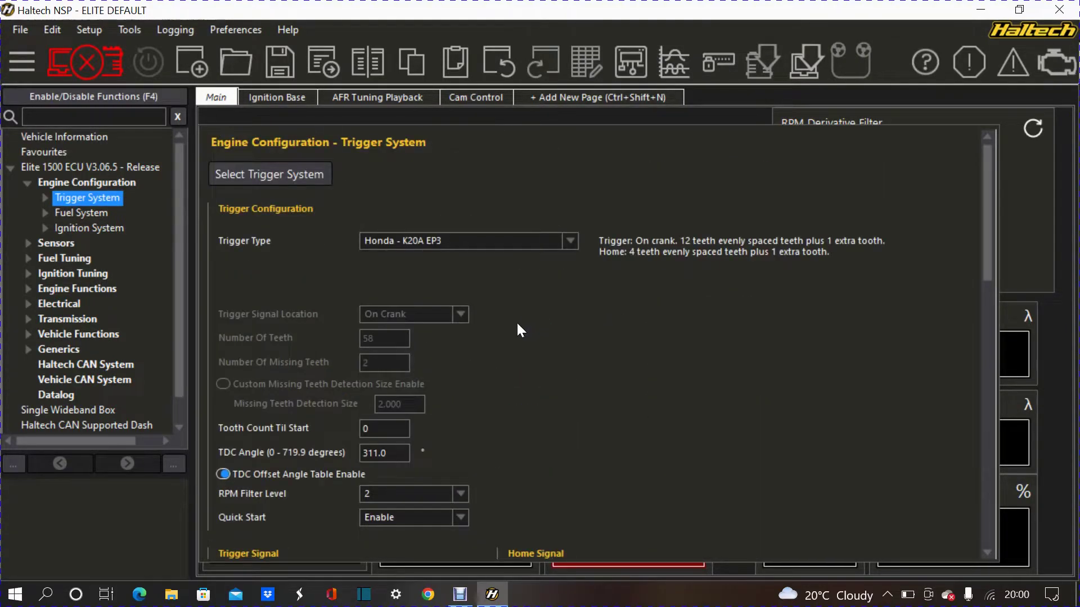
# Show the Engine Configuration page: 1998 cc, four cylinders, firing order 1-3-4-2
pyautogui.click(57, 179)
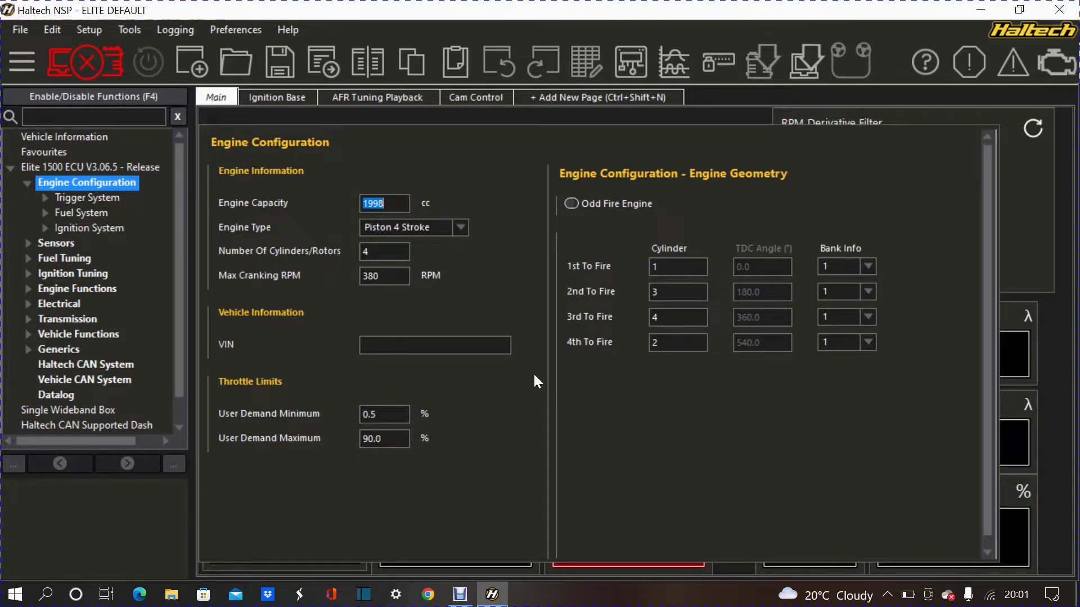
# Review the TDC Offset Angle Table and RPM Derivative Filter of 4, then collapse Trigger System
pyautogui.click(65, 202)
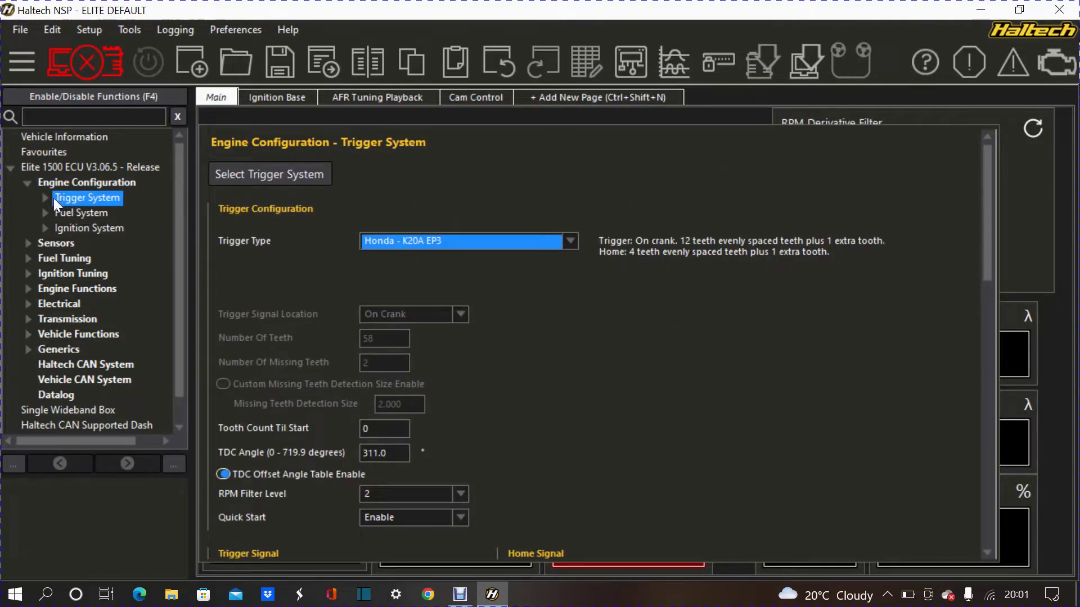
pyautogui.click(45, 198)
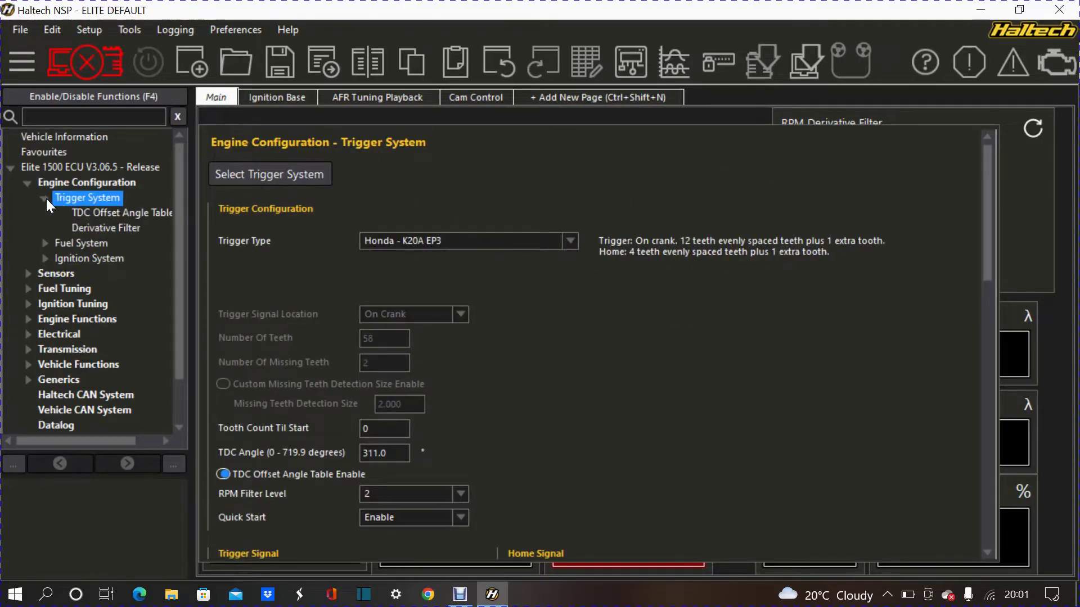
pyautogui.click(85, 217)
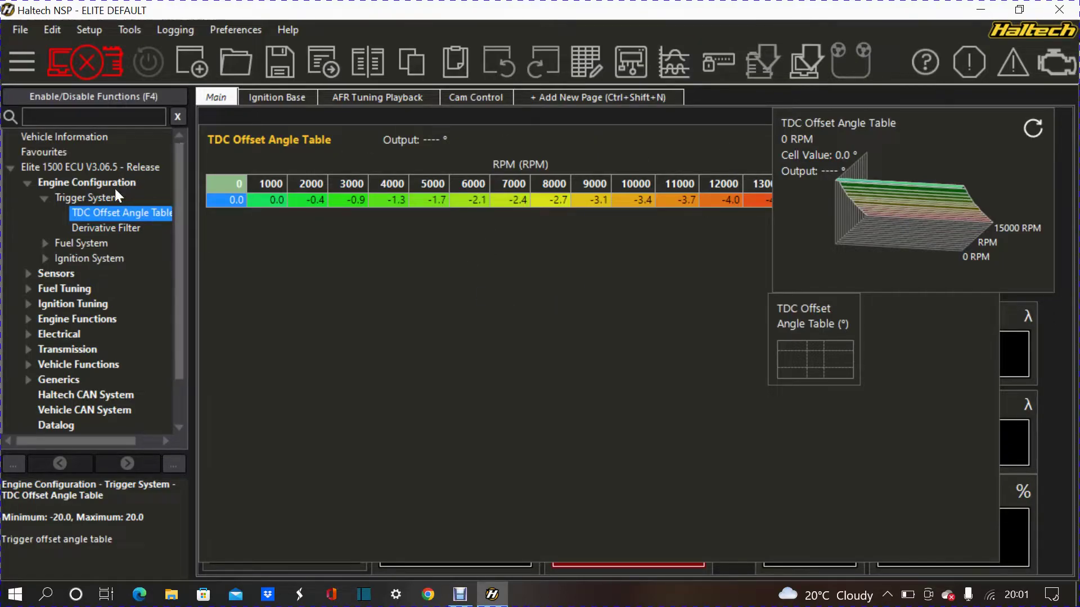
pyautogui.click(115, 227)
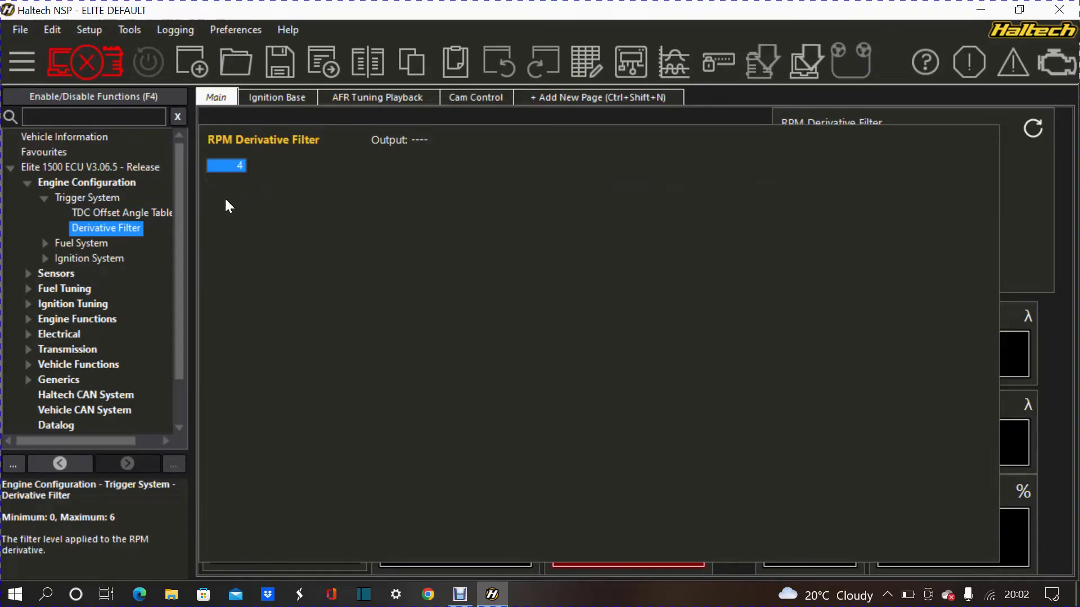
pyautogui.click(92, 212)
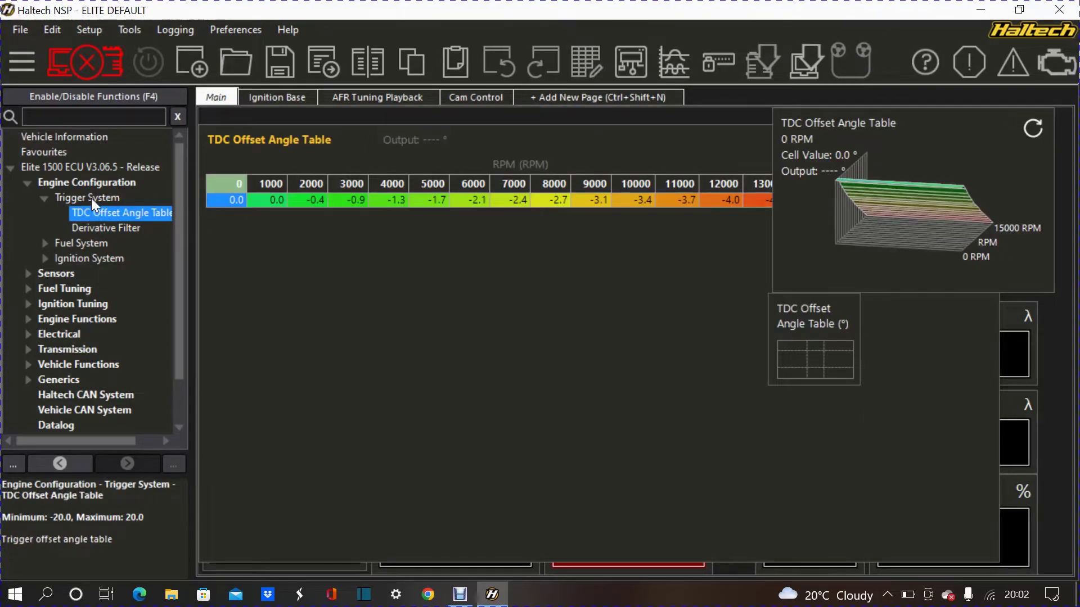
pyautogui.click(59, 202)
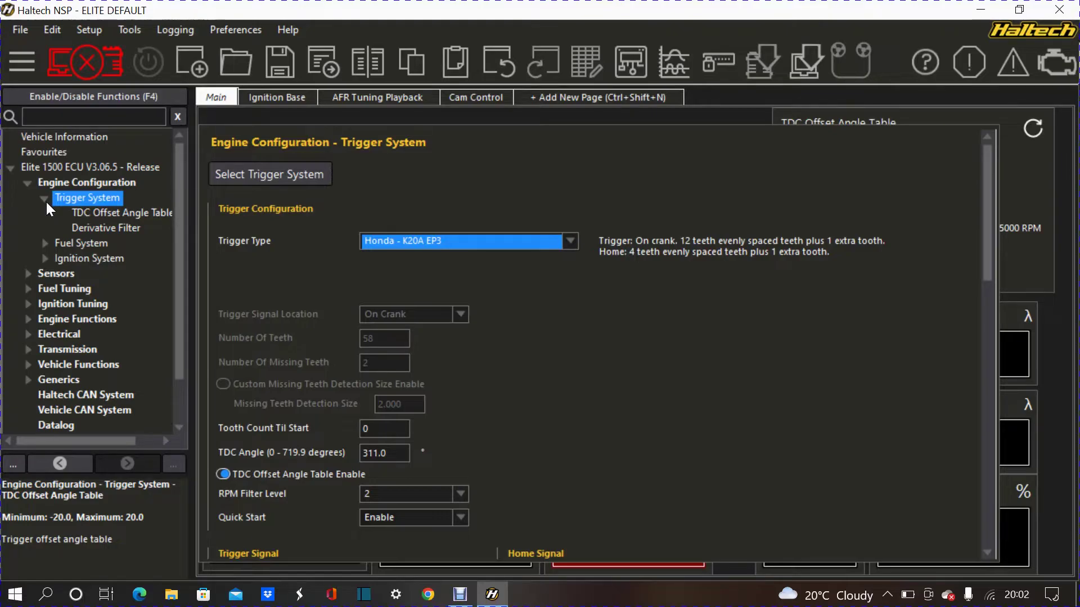
pyautogui.click(43, 198)
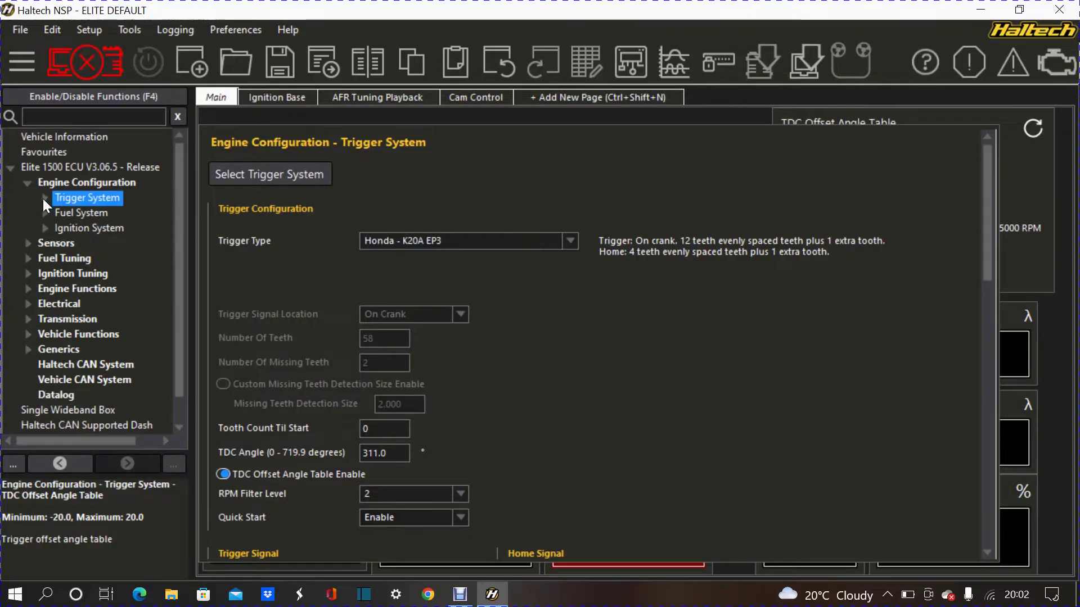
# Open Fuel System and leave the 1st Stage Injection Mode at Sequential
pyautogui.click(82, 214)
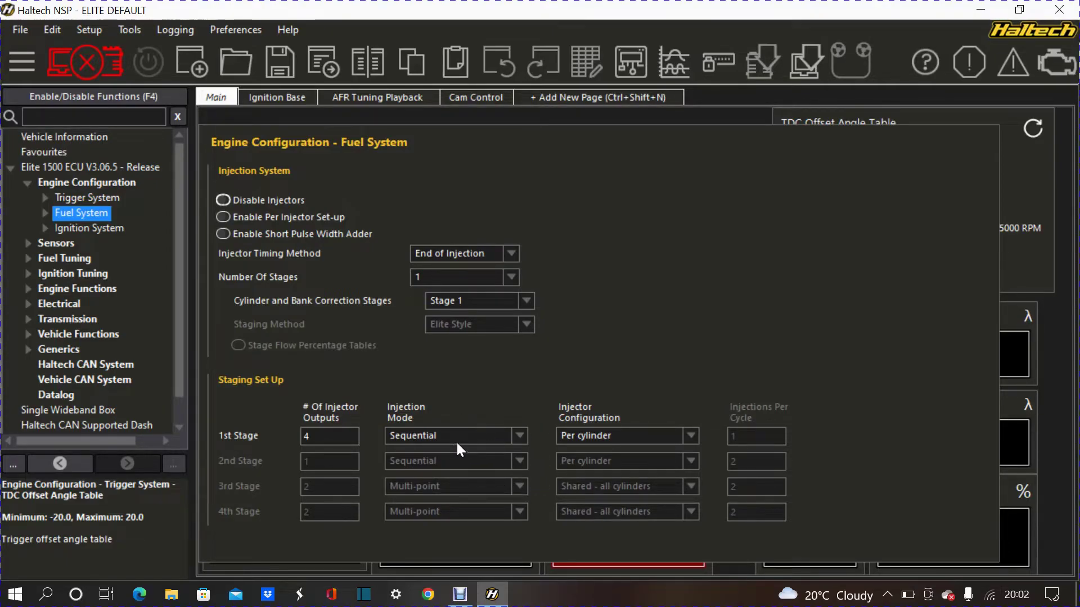
pyautogui.click(481, 438)
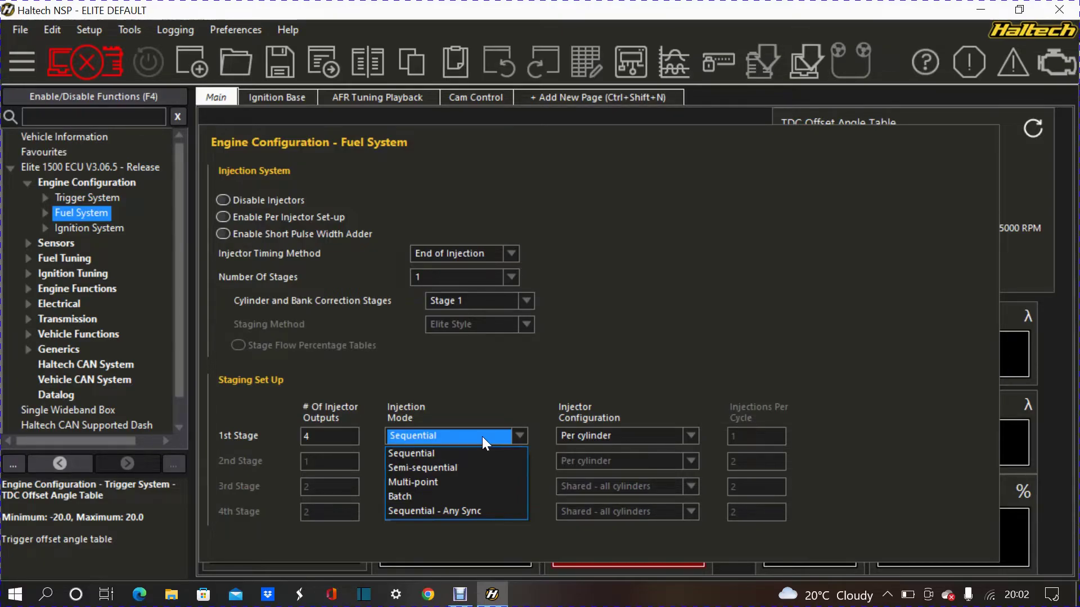
pyautogui.click(482, 436)
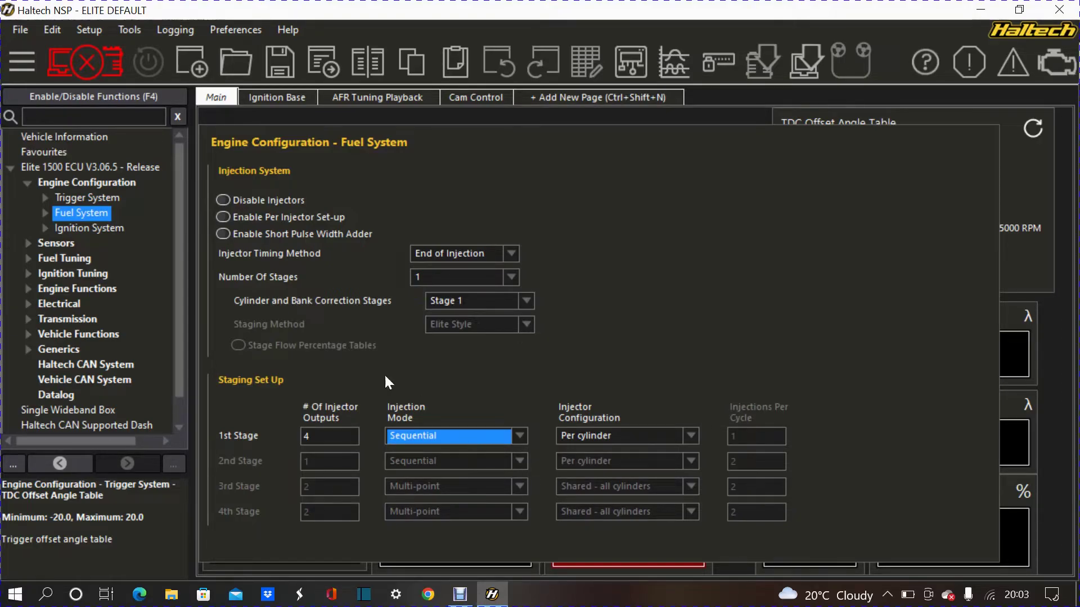
# Open Ignition System and keep the ignition edge at Falling Edge after reviewing the options
pyautogui.click(78, 227)
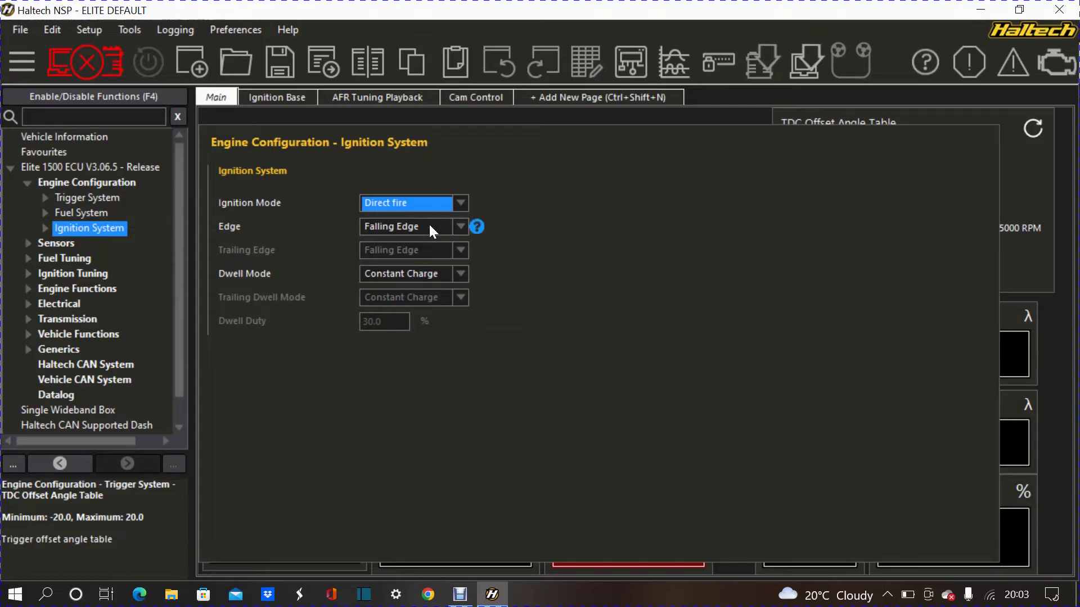
pyautogui.click(443, 232)
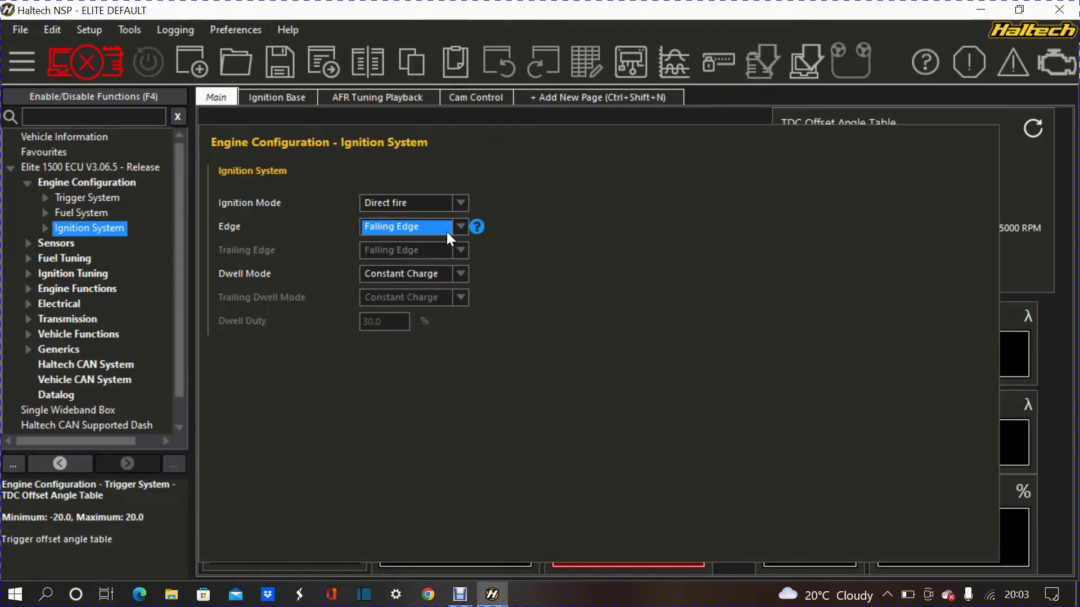
pyautogui.click(446, 232)
pyautogui.click(446, 232)
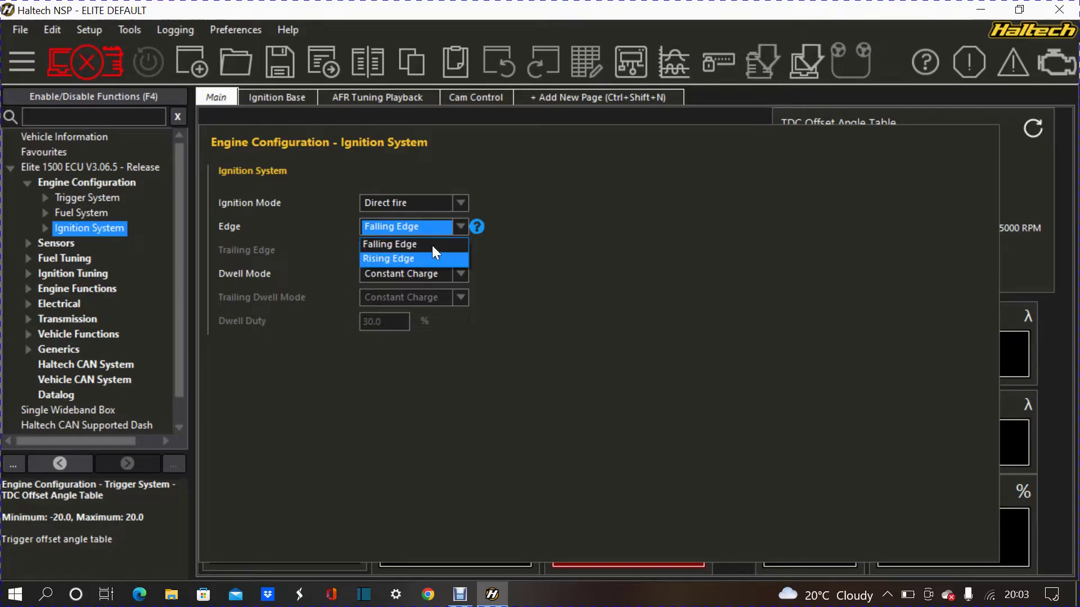
pyautogui.click(438, 228)
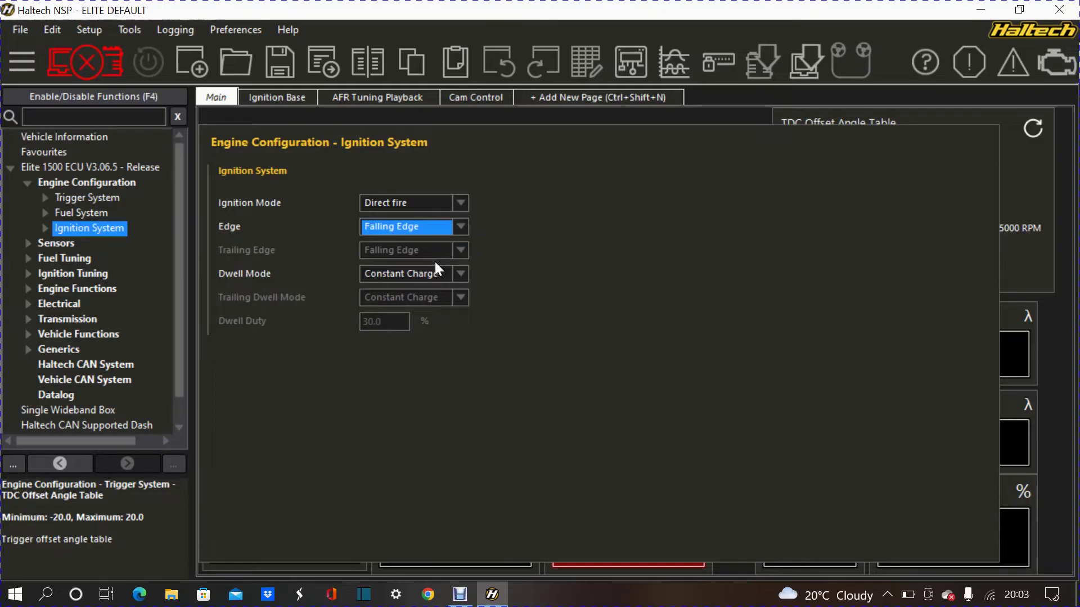
# Return through Engine Configuration to the Trigger System page showing Honda - K20A EP3, TDC angle 311.0
pyautogui.click(84, 185)
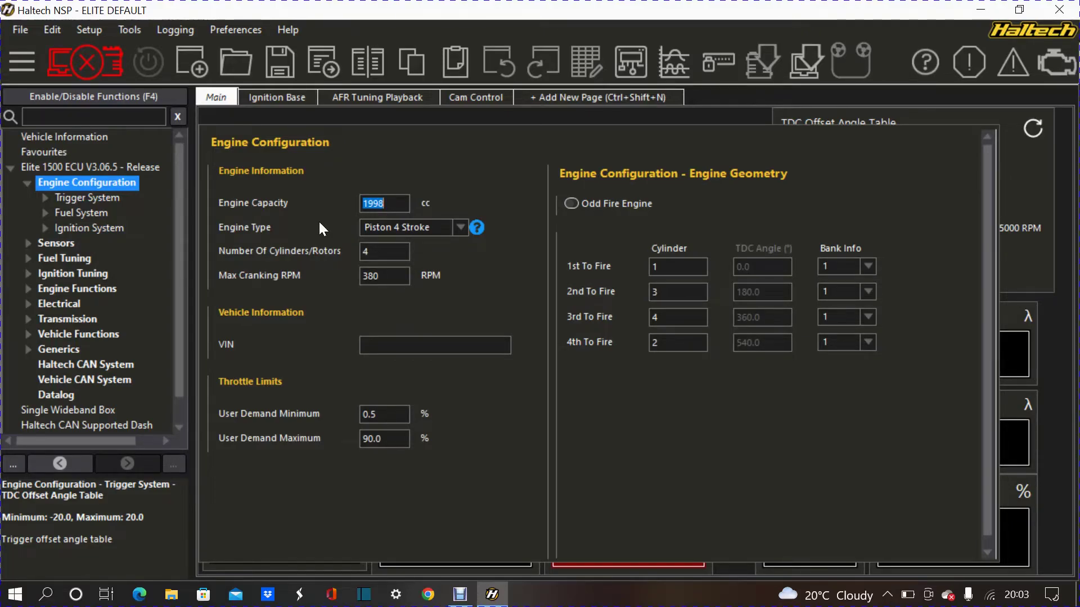
pyautogui.click(101, 199)
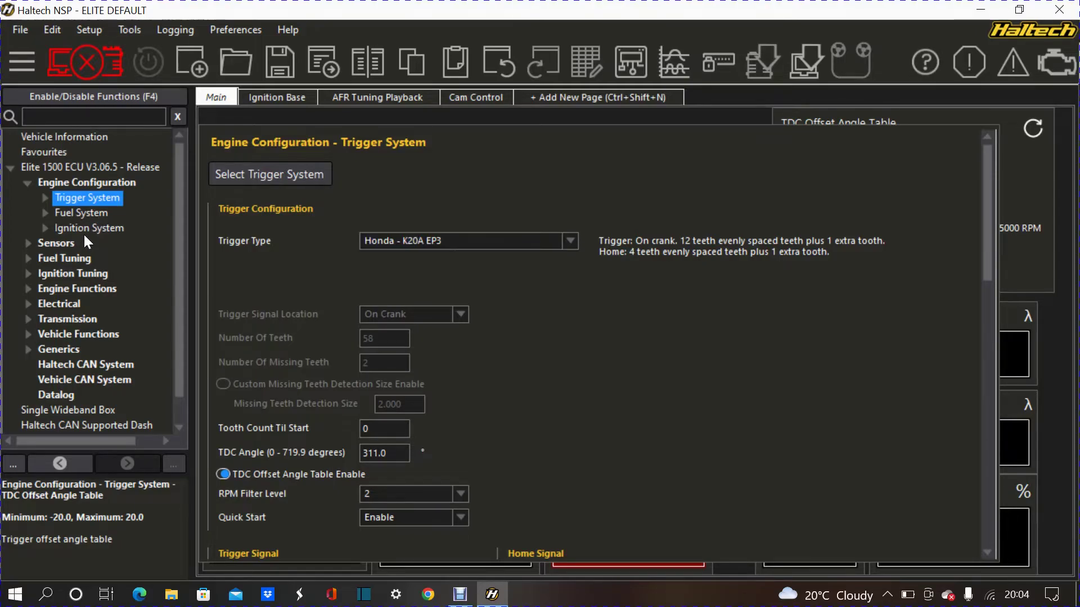
# Review the Ignition System ignition modes and keep Direct fire selected
pyautogui.click(85, 230)
pyautogui.click(422, 203)
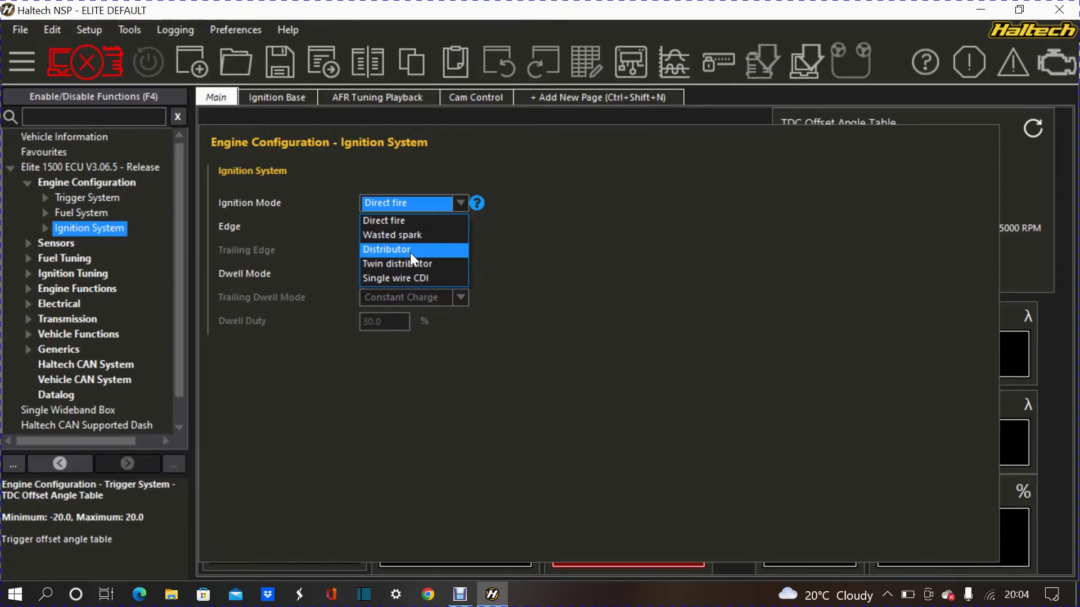
pyautogui.click(406, 206)
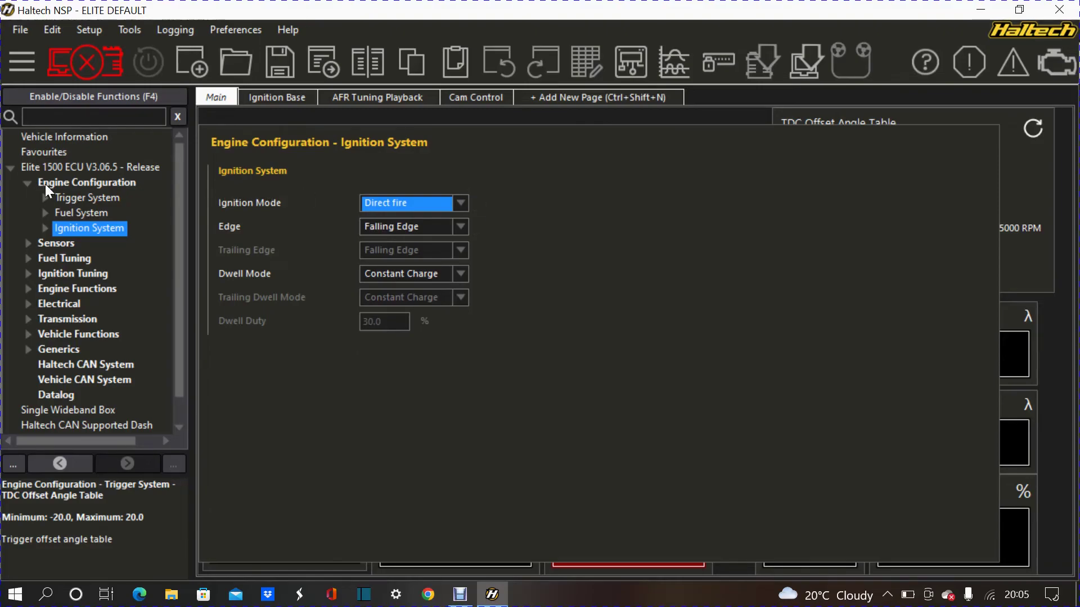
# Collapse the Engine Configuration node to show its capacity, cylinder count and firing order page
pyautogui.click(29, 182)
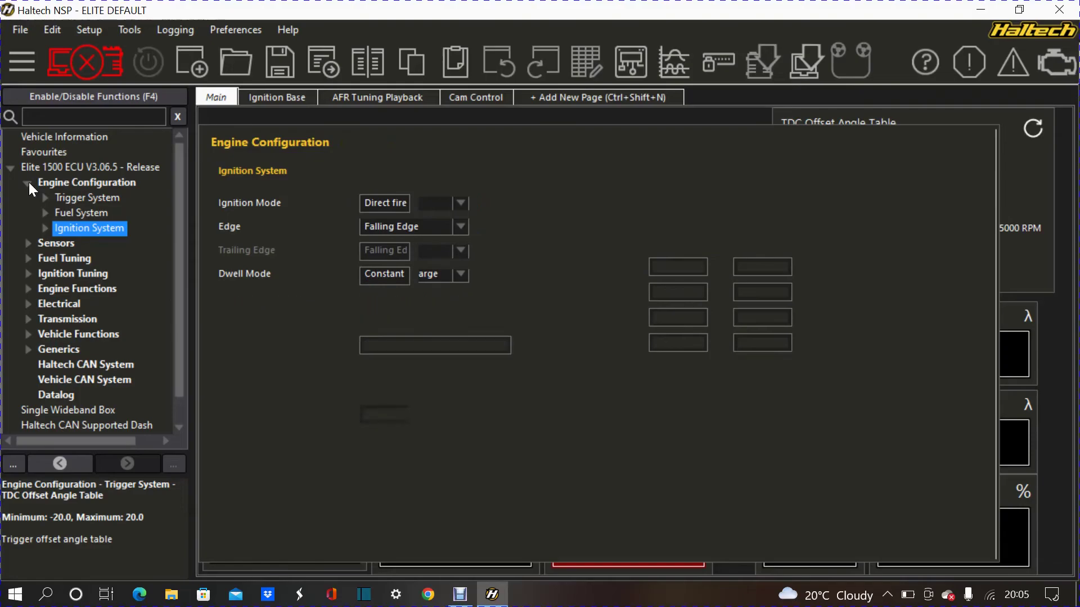